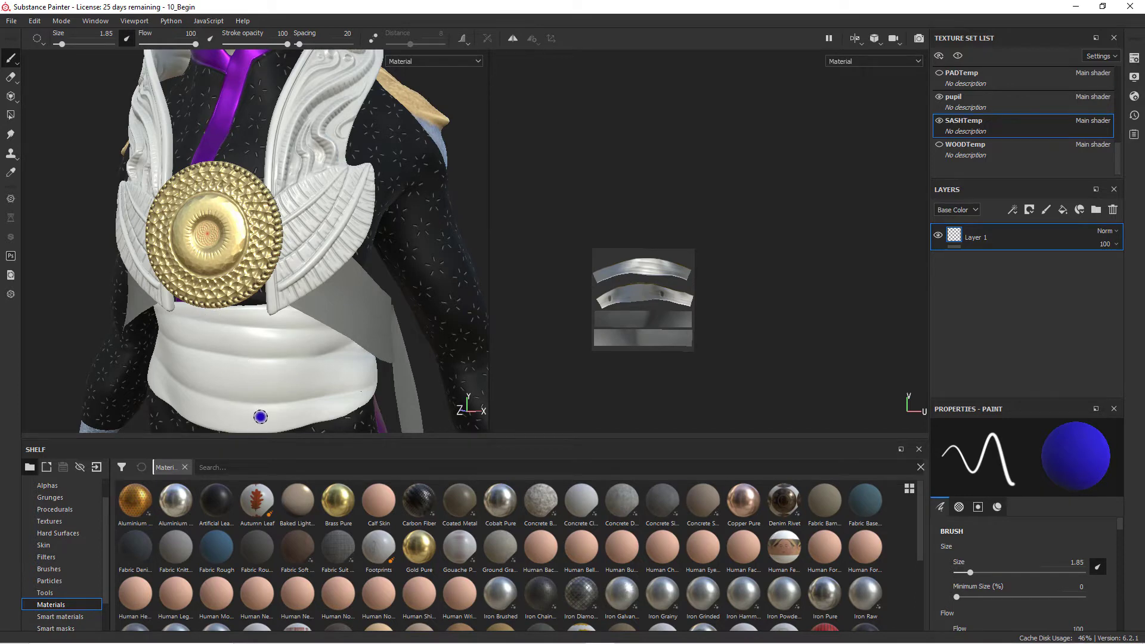
# Step: Add a fill layer to the SASHTemp texture set and sample its base color from the purple collar ribbon
pyautogui.click(1063, 210)
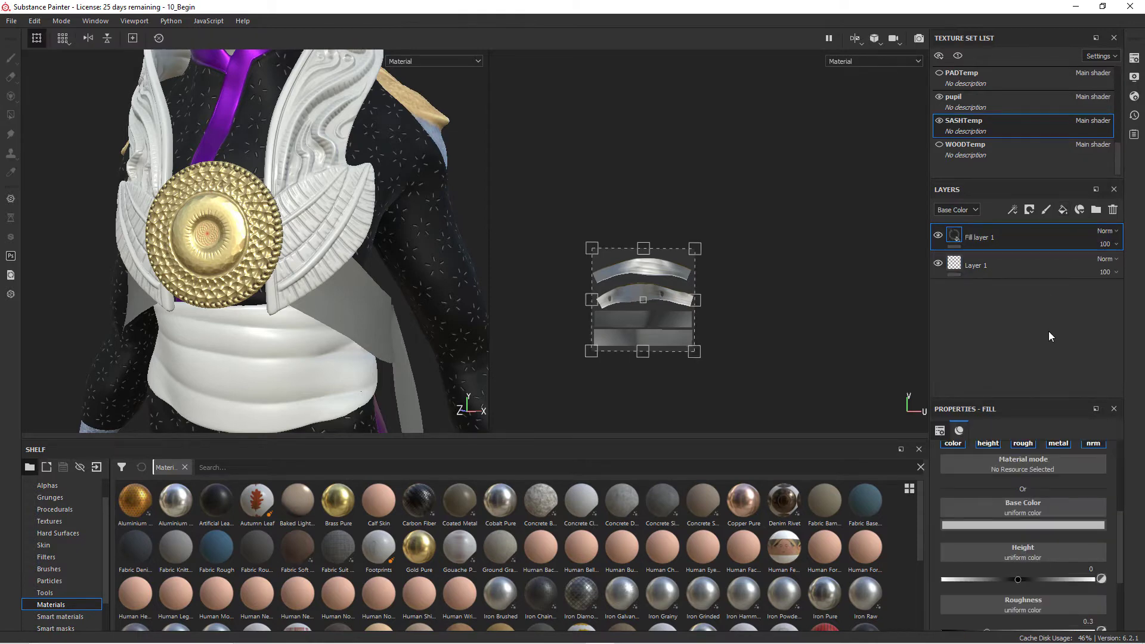
pyautogui.click(1012, 525)
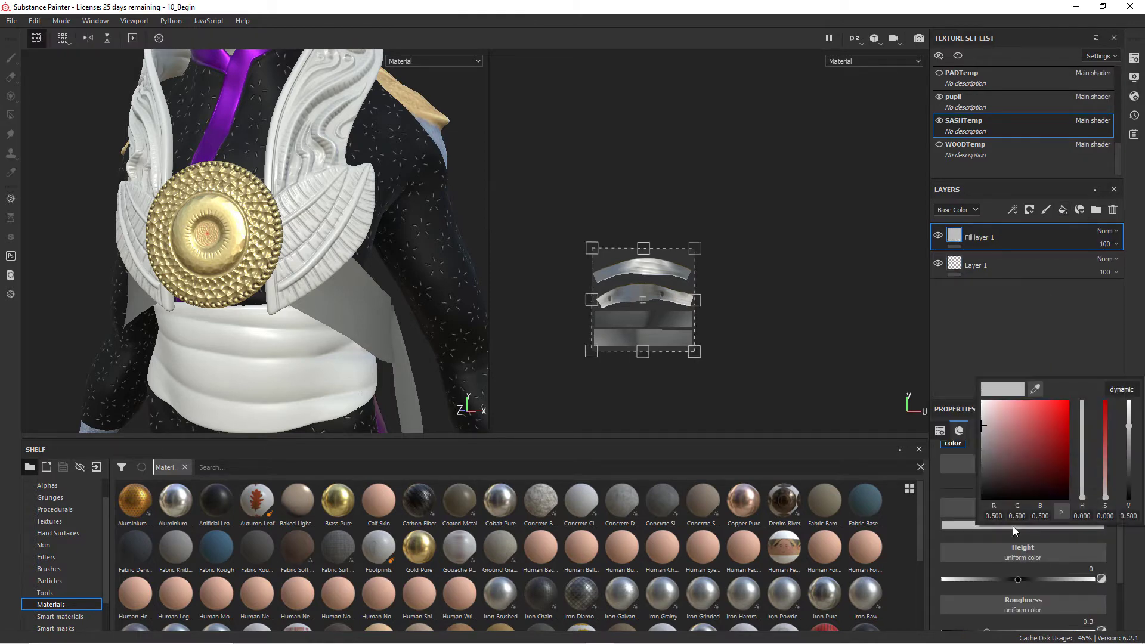
pyautogui.click(1037, 389)
pyautogui.click(232, 123)
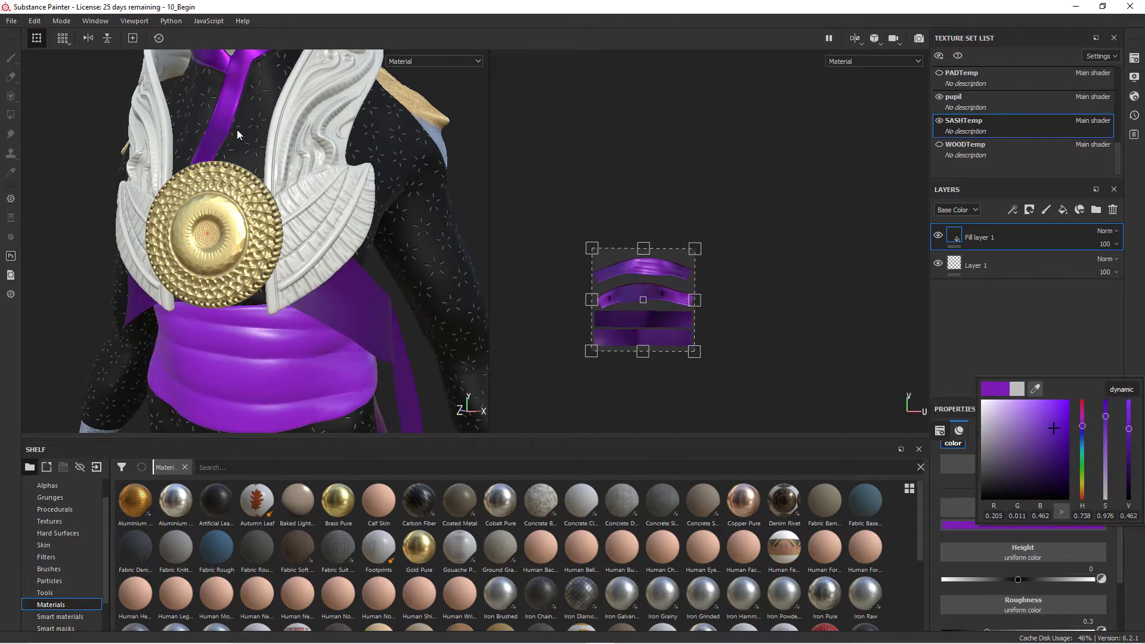
pyautogui.click(1006, 326)
# Step: Set the sash fill layer's roughness to about 0.45 and its metallic to about 0.65
pyautogui.scroll(-3, 1106, 523)
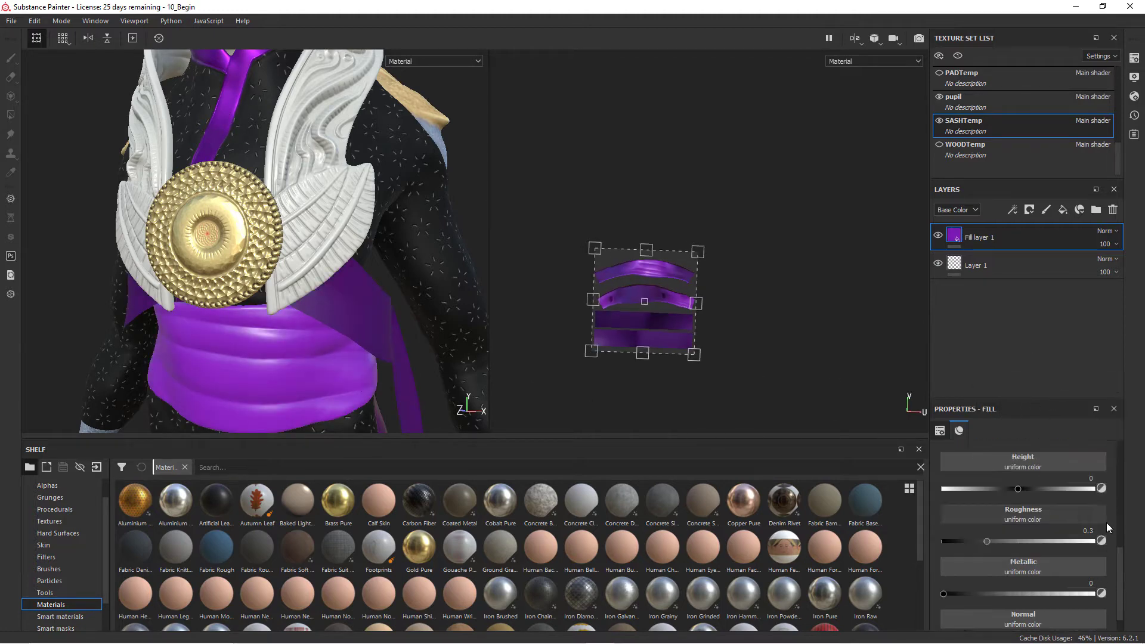
pyautogui.moveTo(962, 596); pyautogui.dragTo(1021, 600)
pyautogui.moveTo(987, 542); pyautogui.dragTo(1003, 548)
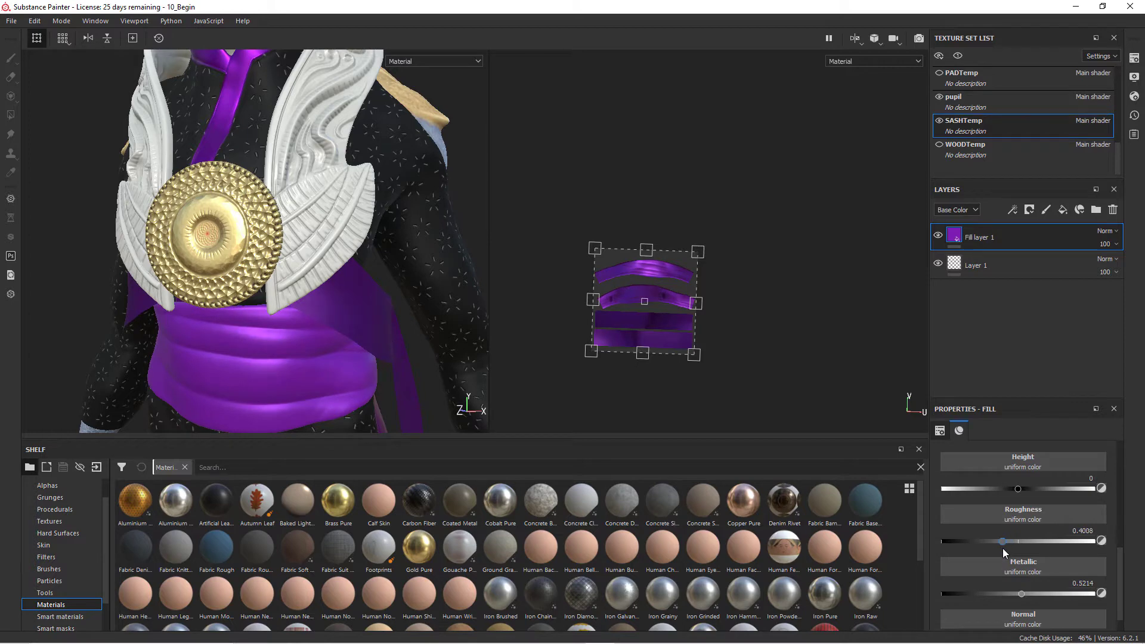
pyautogui.keyDown('alt'); pyautogui.moveTo(328, 367); pyautogui.dragTo(351, 332); pyautogui.keyUp('alt')
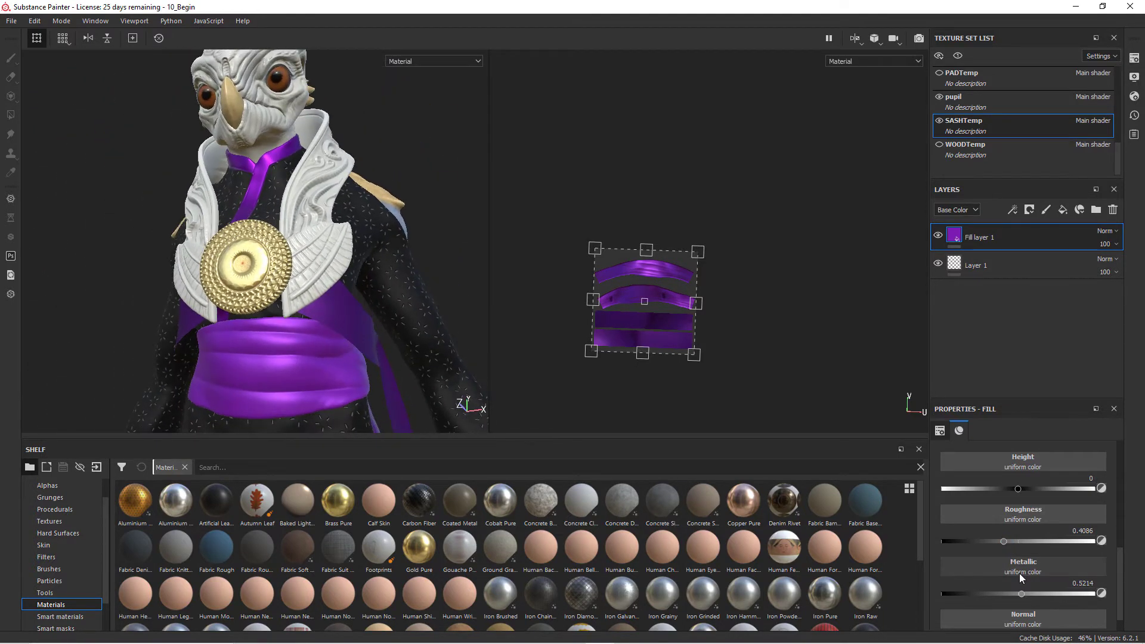
pyautogui.moveTo(1006, 542); pyautogui.dragTo(999, 542)
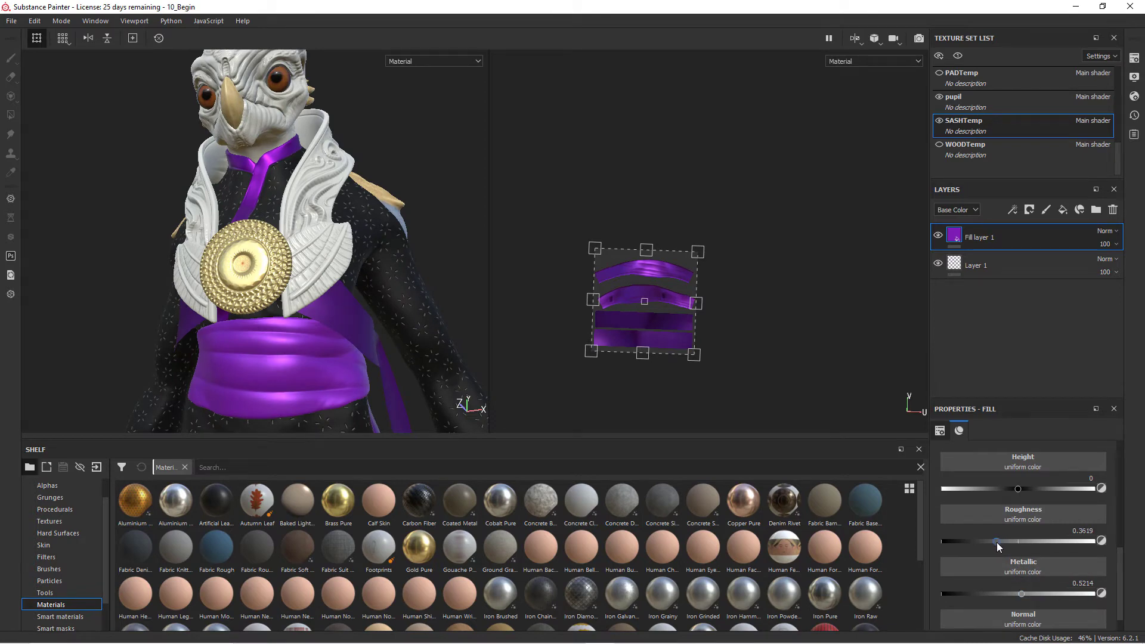
pyautogui.moveTo(1021, 594); pyautogui.dragTo(1041, 594)
pyautogui.keyDown('alt'); pyautogui.moveTo(370, 334); pyautogui.dragTo(514, 380); pyautogui.keyUp('alt')
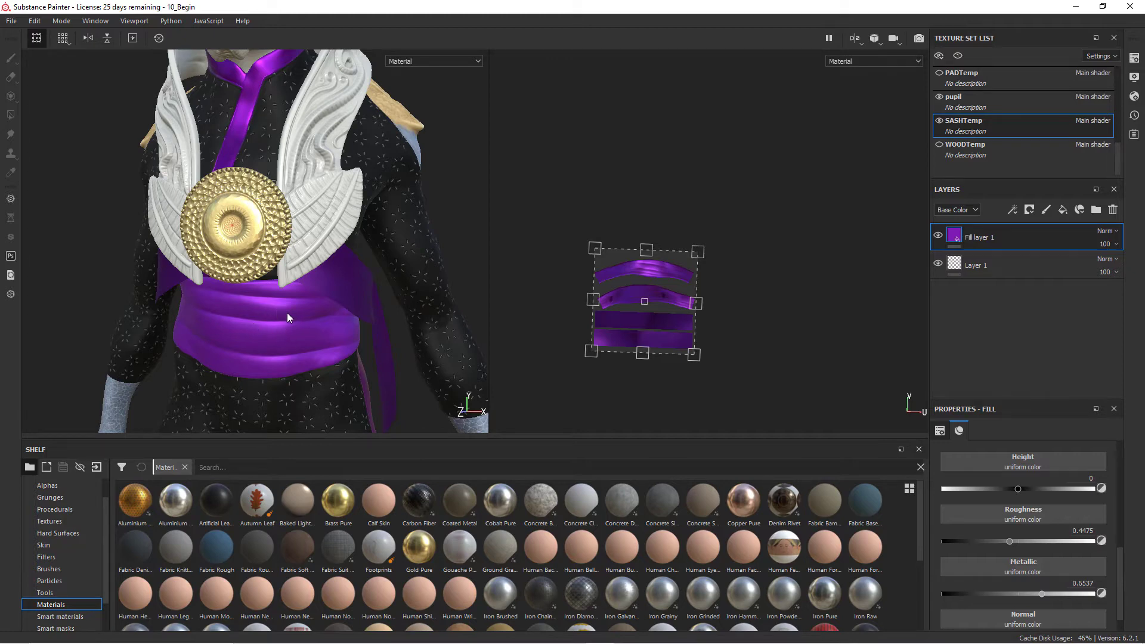
pyautogui.keyDown('alt'); pyautogui.moveTo(333, 334); pyautogui.dragTo(355, 342); pyautogui.keyUp('alt')
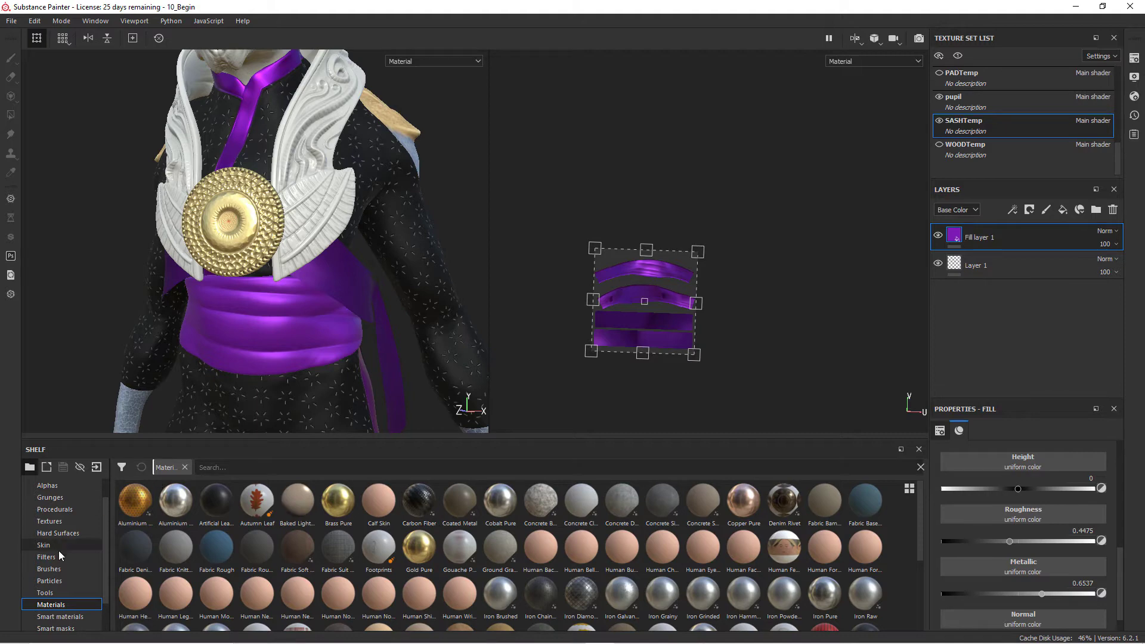
# Step: Apply the Fabric Medieval Cross Round procedural to the sash fill layer's roughness channel
pyautogui.click(57, 509)
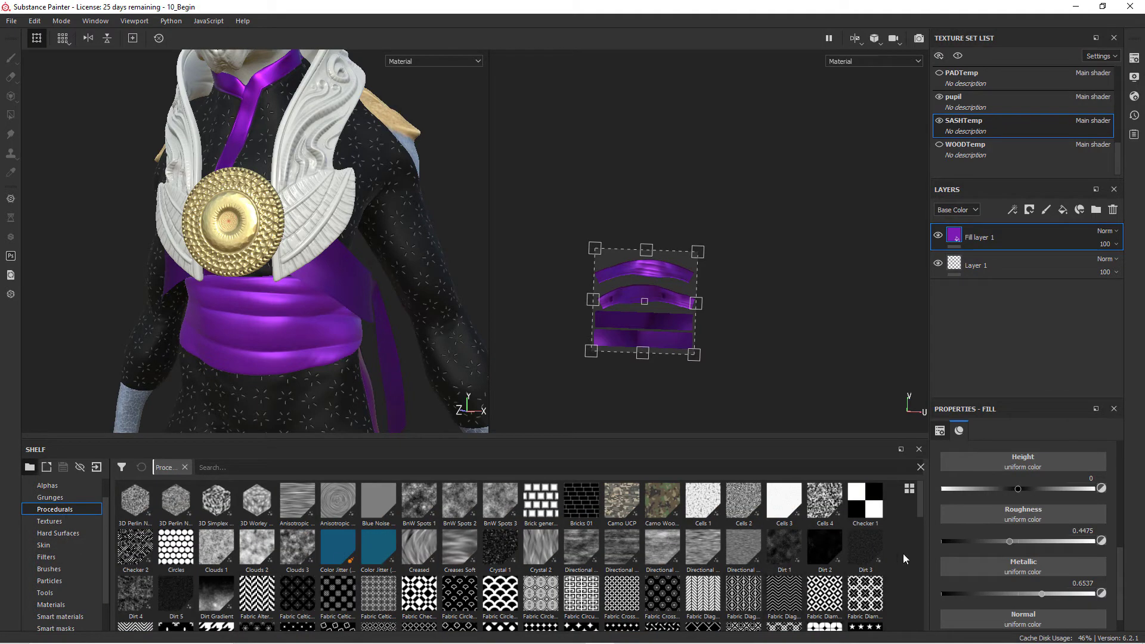
pyautogui.moveTo(917, 507); pyautogui.dragTo(922, 532)
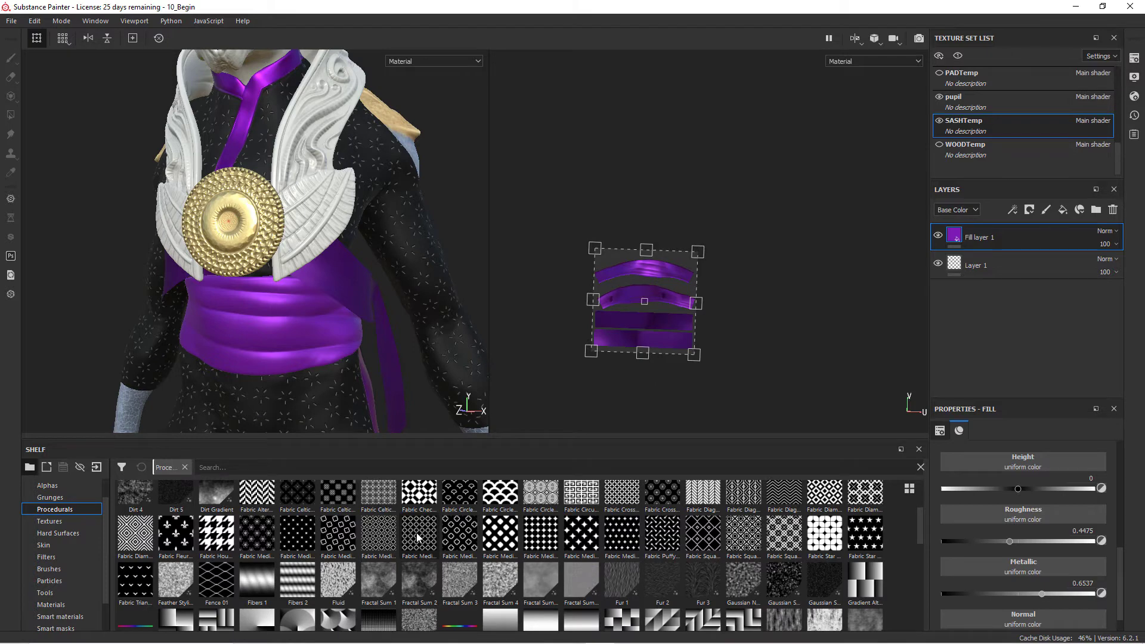
pyautogui.moveTo(454, 538)
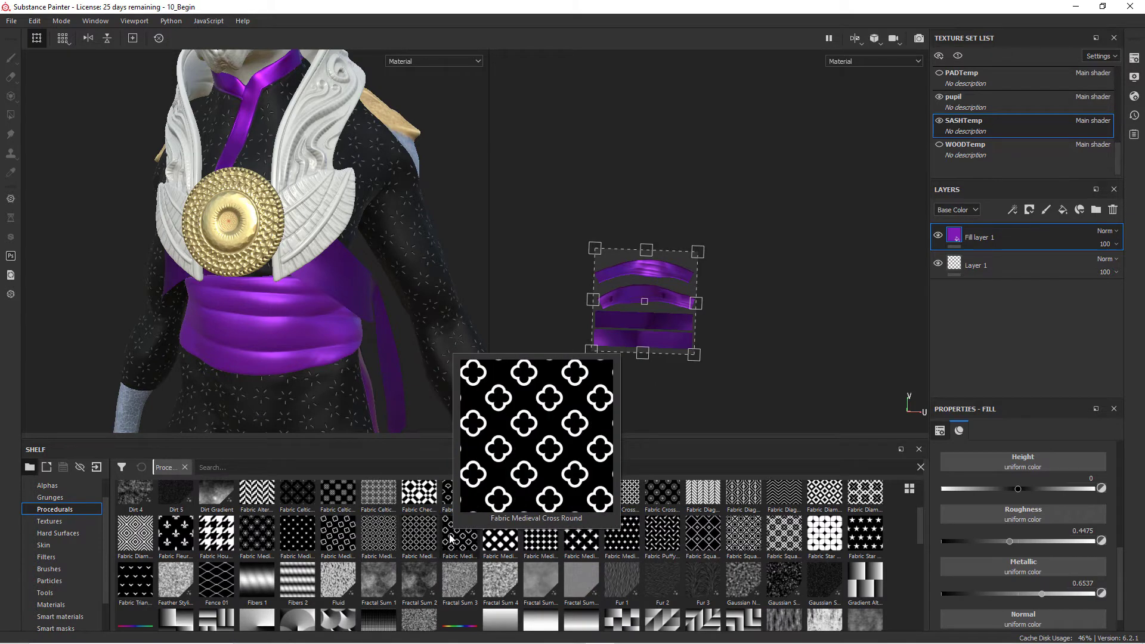
pyautogui.moveTo(453, 538); pyautogui.dragTo(1015, 517)
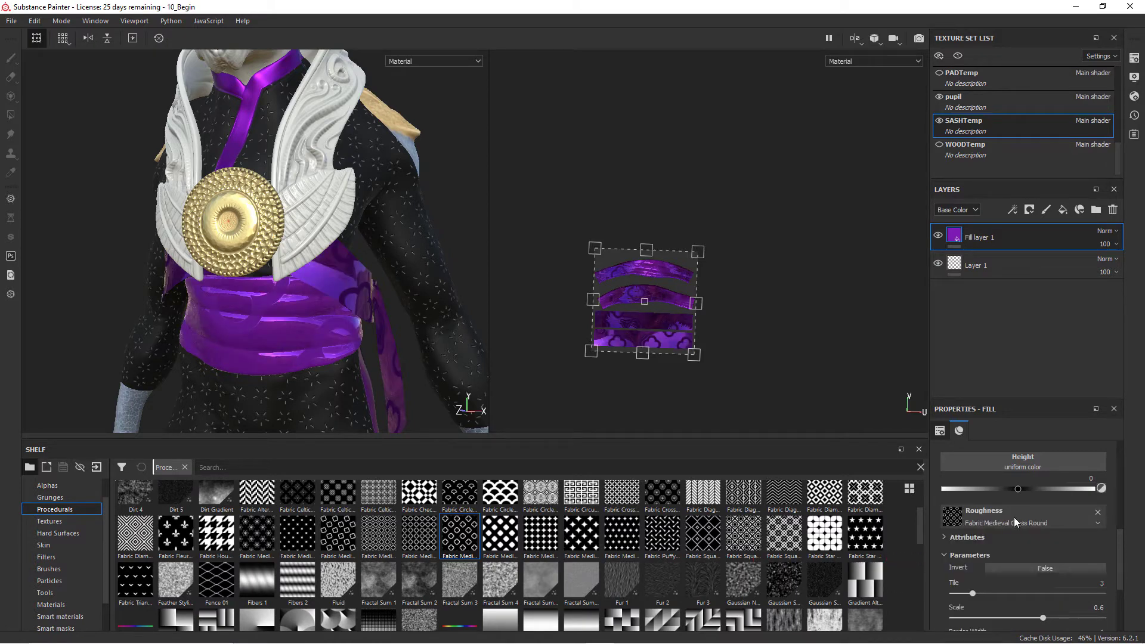
pyautogui.keyDown('alt'); pyautogui.moveTo(284, 325); pyautogui.dragTo(273, 331); pyautogui.keyUp('alt')
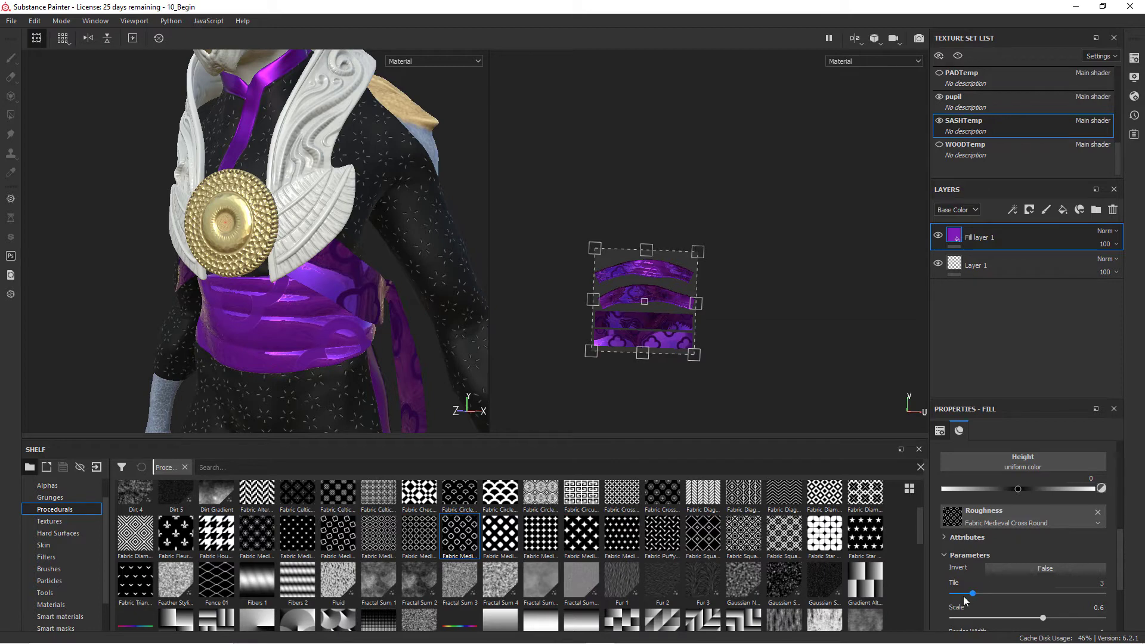
# Step: Set the roughness pattern's tile to 16 and its scale to 0.56
pyautogui.moveTo(973, 595); pyautogui.dragTo(1106, 598)
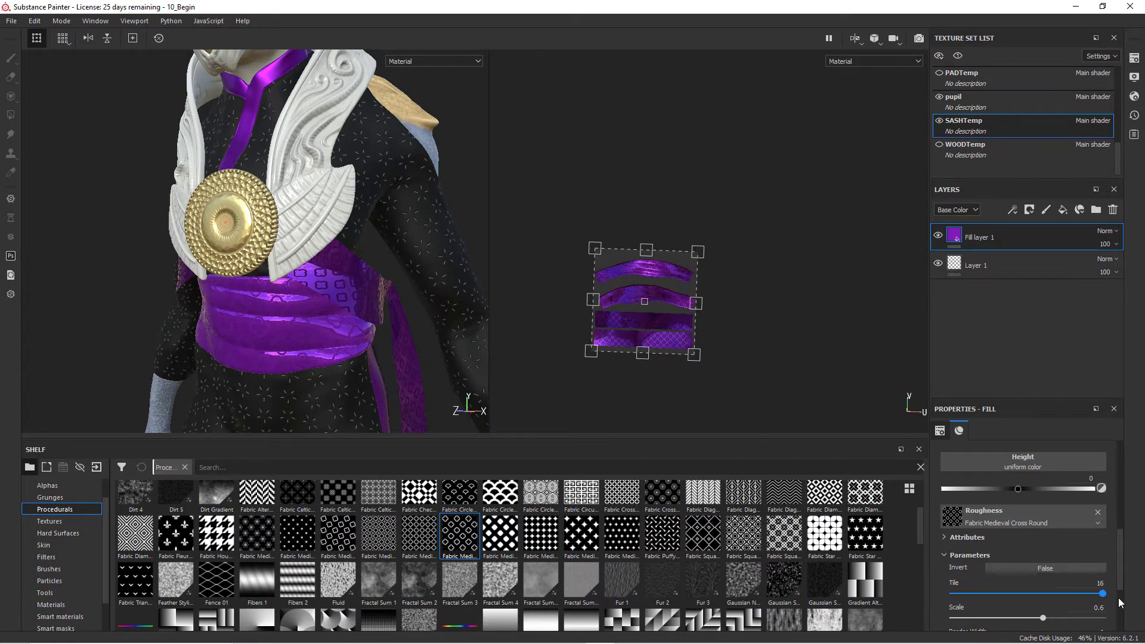
pyautogui.keyDown('alt'); pyautogui.moveTo(346, 342); pyautogui.dragTo(453, 320); pyautogui.keyUp('alt')
pyautogui.moveTo(1048, 625); pyautogui.dragTo(1037, 623)
pyautogui.scroll(-1, 1068, 588)
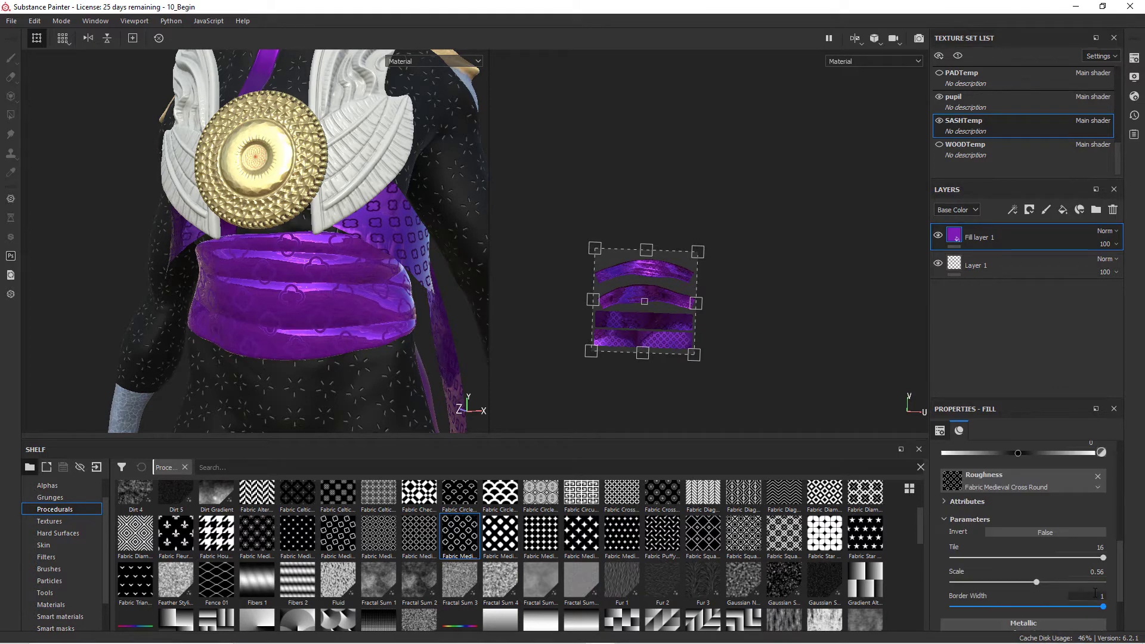
pyautogui.keyDown('alt'); pyautogui.moveTo(506, 405); pyautogui.dragTo(329, 343); pyautogui.keyUp('alt')
pyautogui.scroll(4, 256, 331)
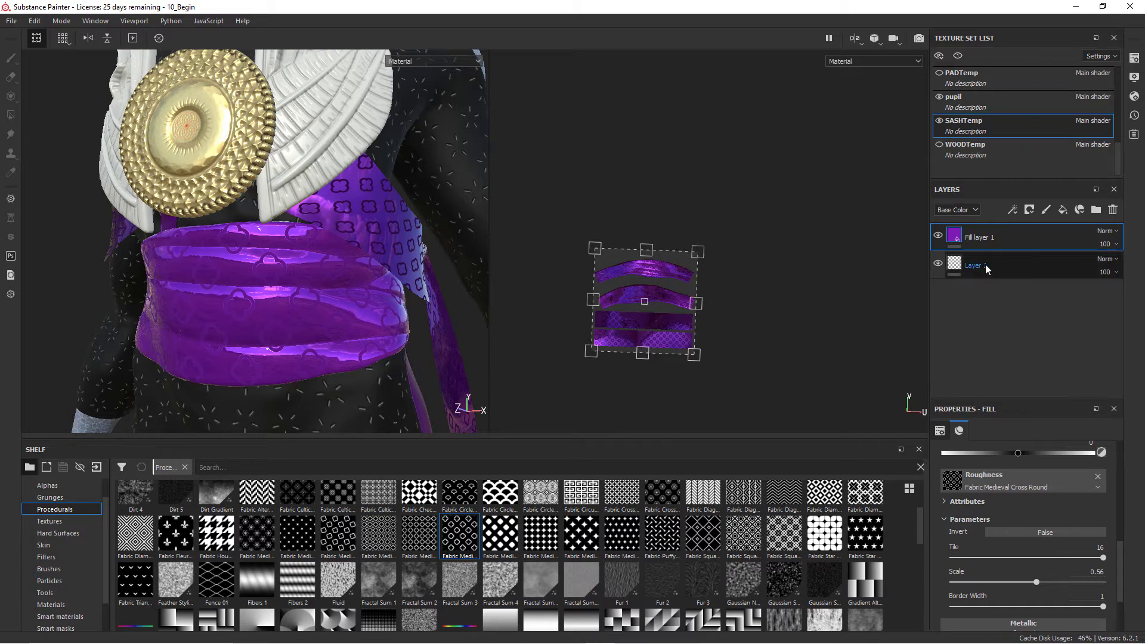
# Step: Add a levels effect to Fill layer 1 with Roughness as the affected channel
pyautogui.click(1013, 210)
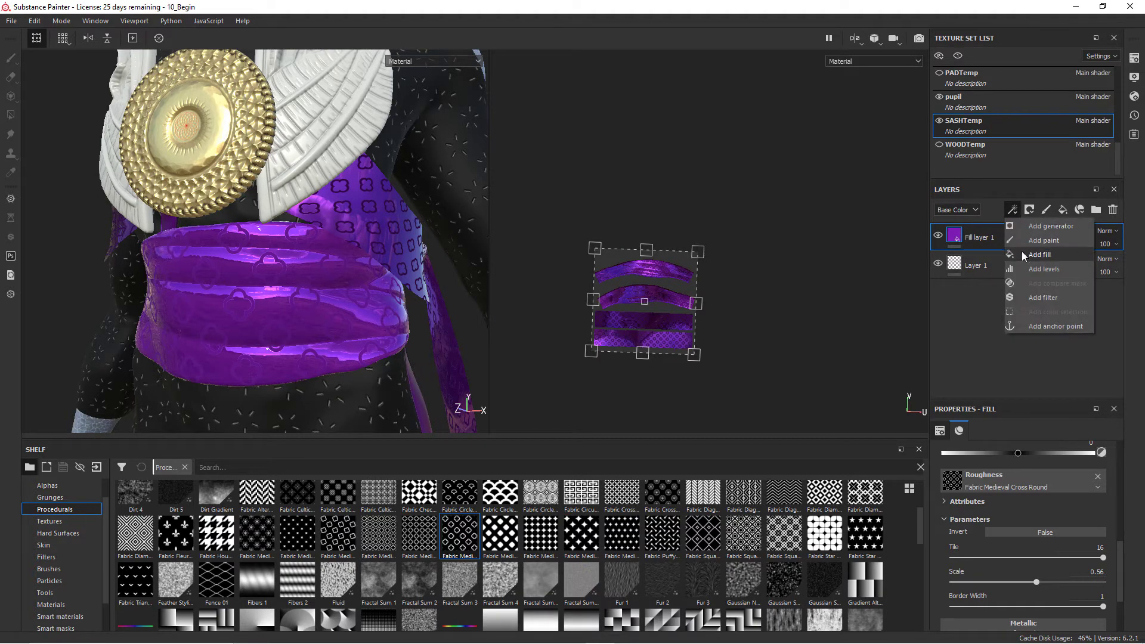
pyautogui.click(1025, 269)
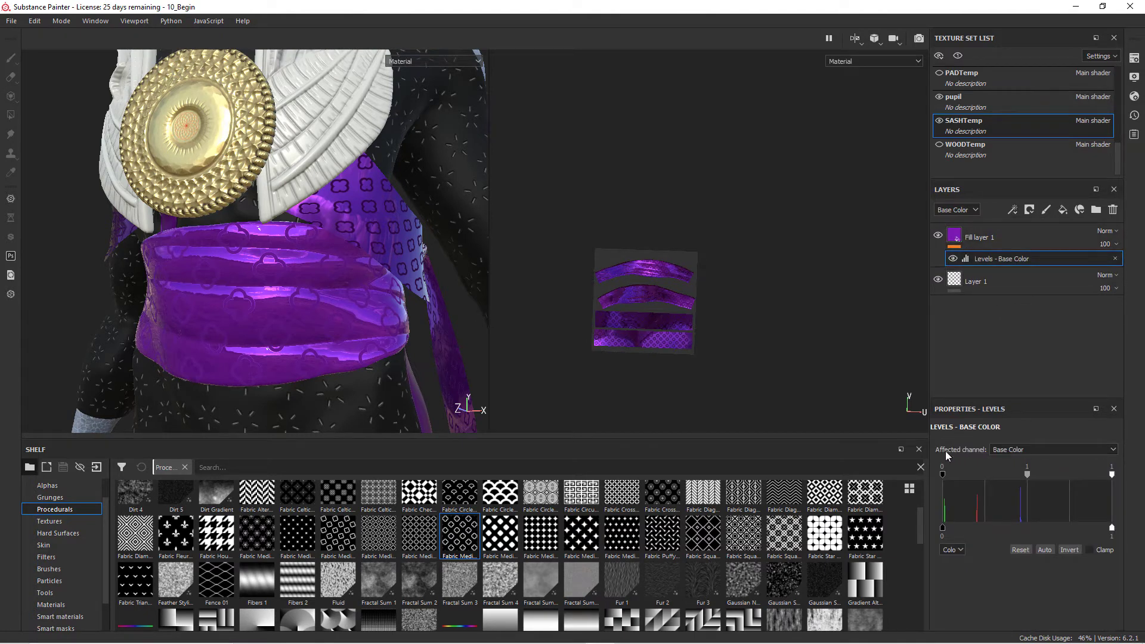
pyautogui.click(1036, 447)
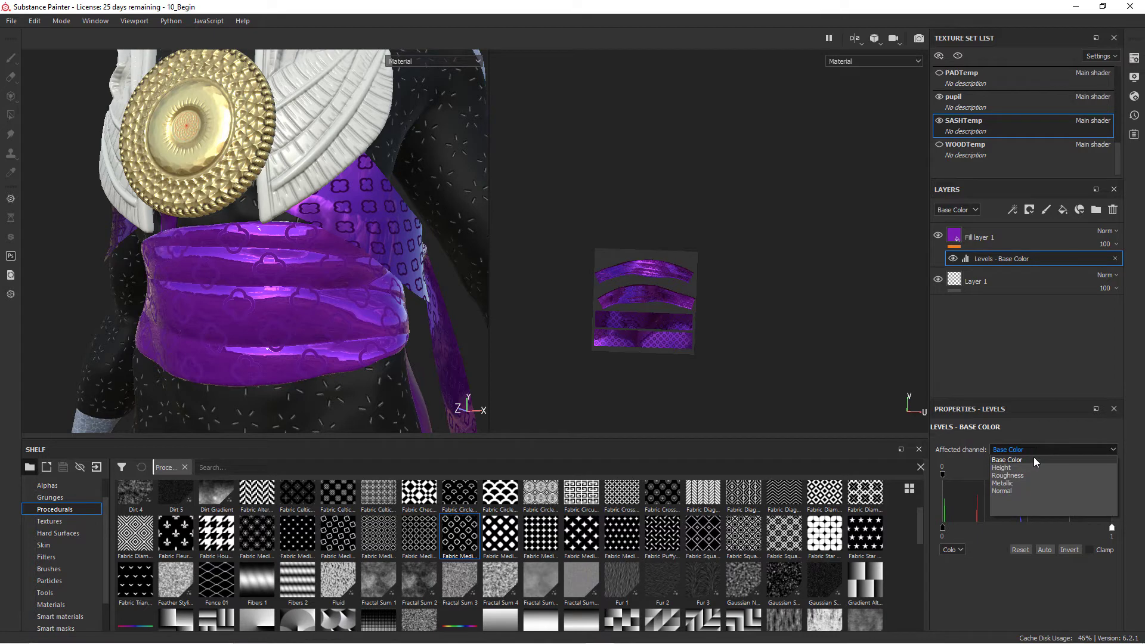
pyautogui.click(1031, 476)
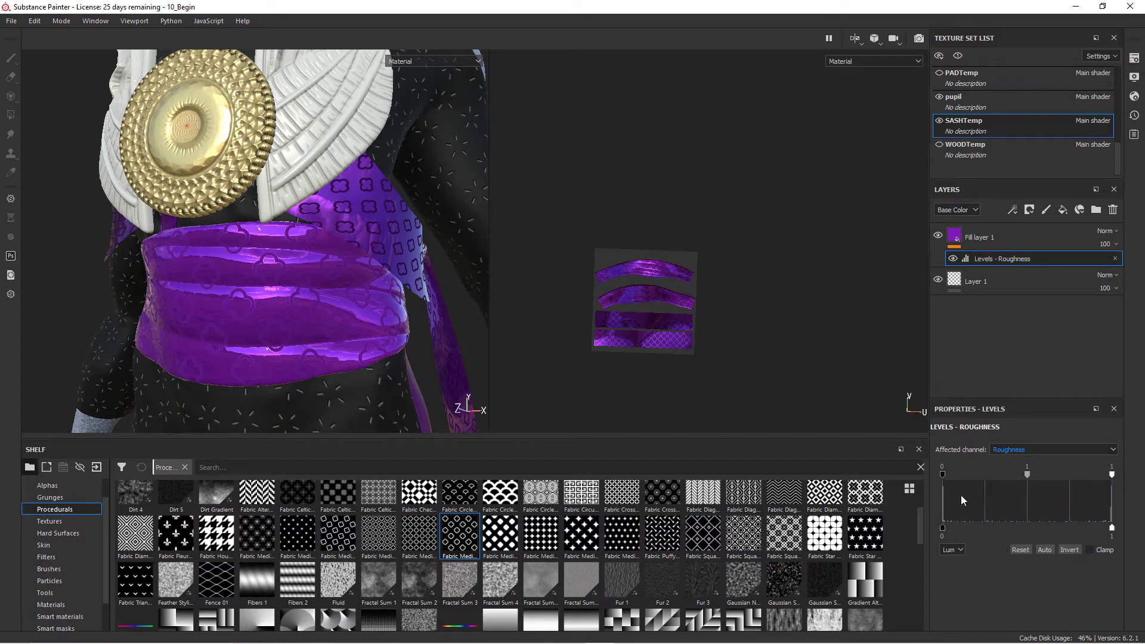
# Step: Narrow the roughness levels' output range to about 0.338 for the low end and 0.722 for the high end
pyautogui.moveTo(943, 530); pyautogui.dragTo(998, 544)
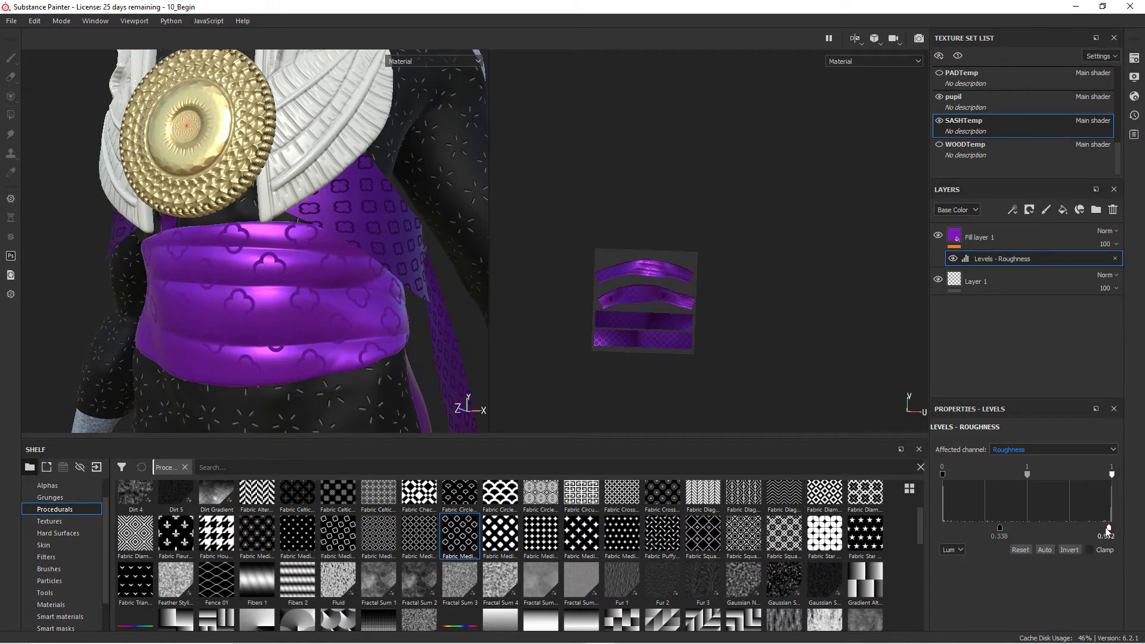
pyautogui.moveTo(1081, 535)
pyautogui.mouseDown()
pyautogui.moveTo(1036, 540)
pyautogui.moveTo(1067, 540)
pyautogui.mouseUp()
pyautogui.keyDown('alt'); pyautogui.moveTo(412, 347); pyautogui.dragTo(256, 332); pyautogui.keyUp('alt')
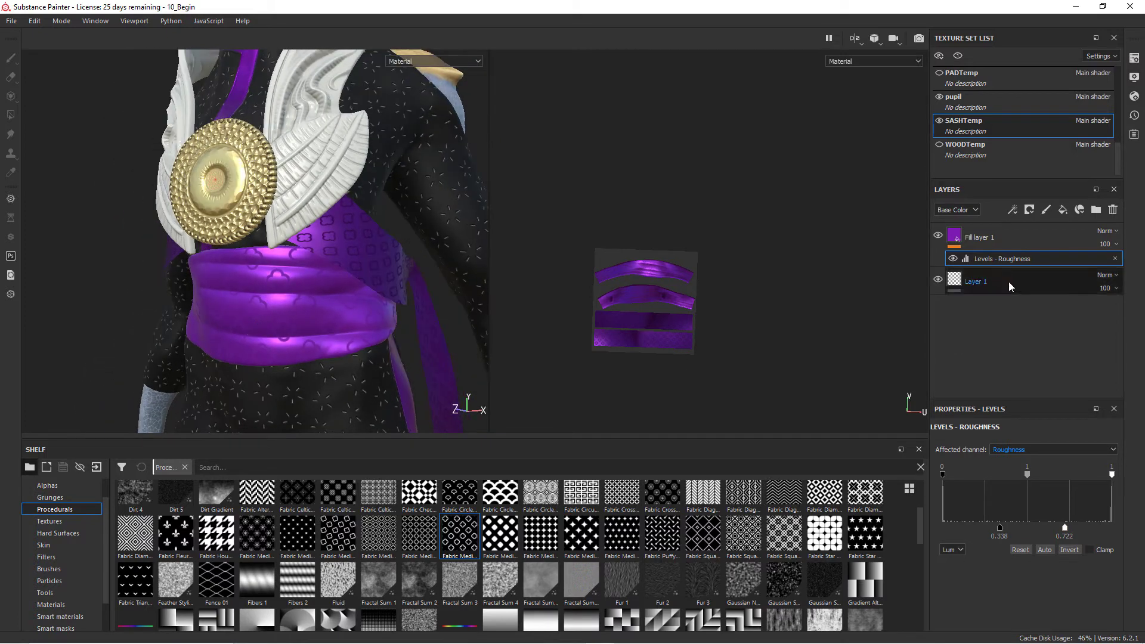
# Step: Set the sash roughness pattern's tile to 30, scale to 0.79 and border width to 0.48
pyautogui.click(1002, 237)
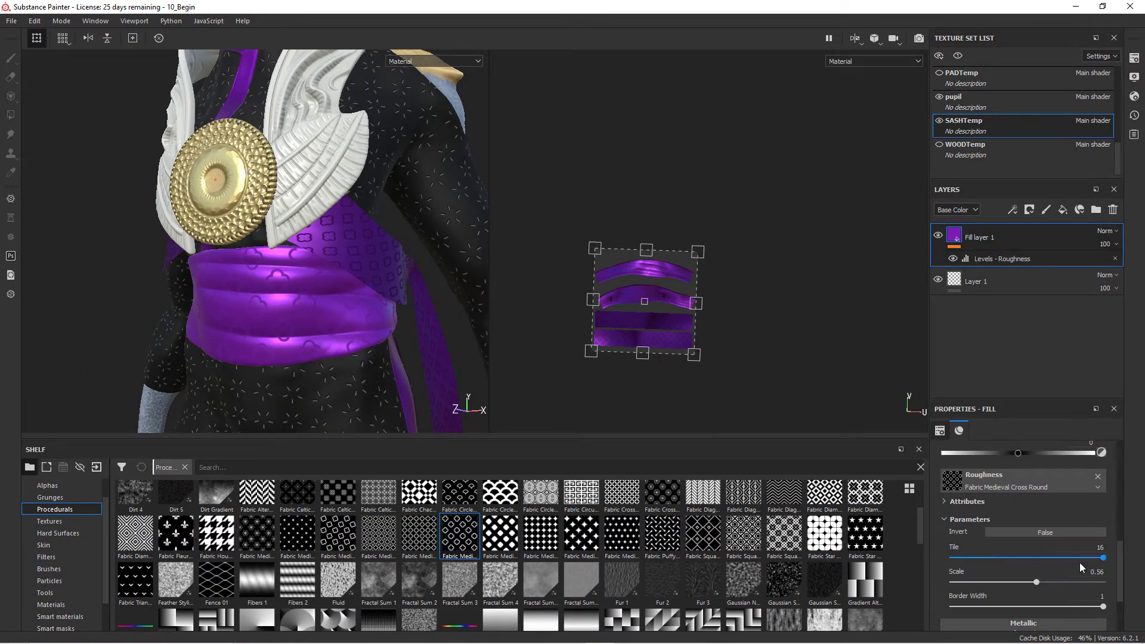
pyautogui.click(1100, 547)
pyautogui.write('30')
pyautogui.press('Return')
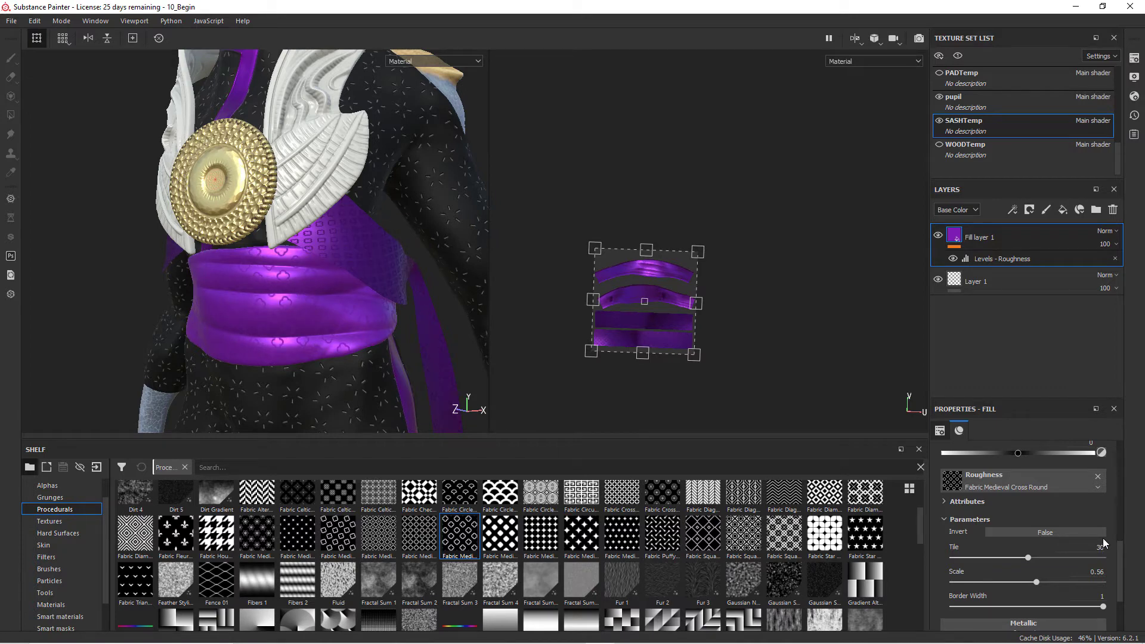
pyautogui.press('f')
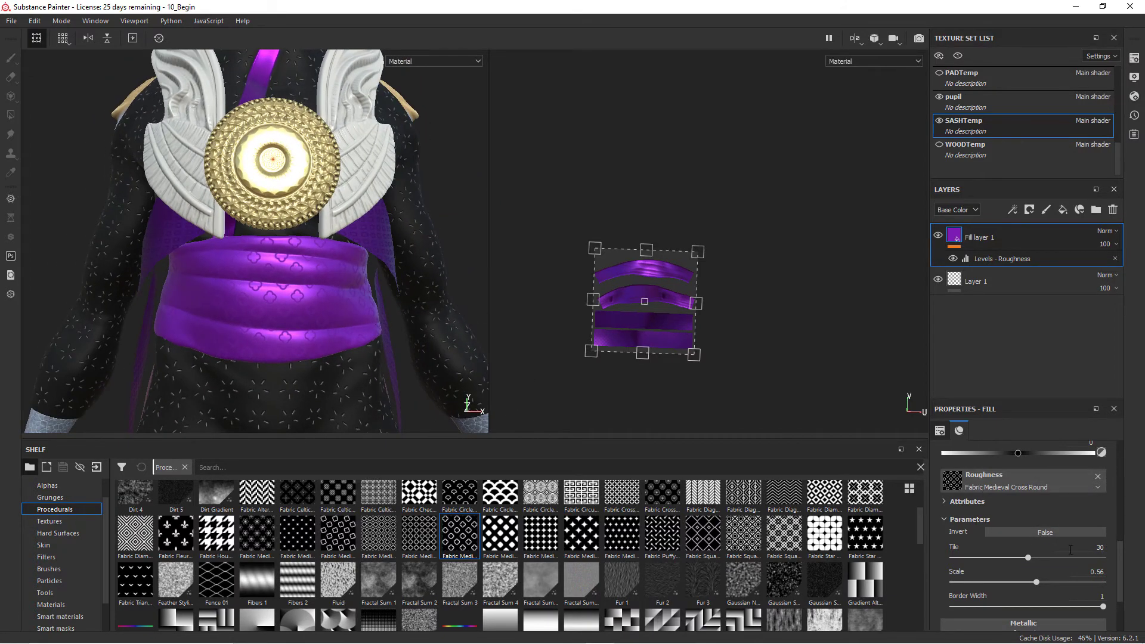
pyautogui.moveTo(1036, 587); pyautogui.dragTo(1072, 582)
pyautogui.keyDown('alt'); pyautogui.moveTo(395, 386); pyautogui.dragTo(370, 361); pyautogui.keyUp('alt')
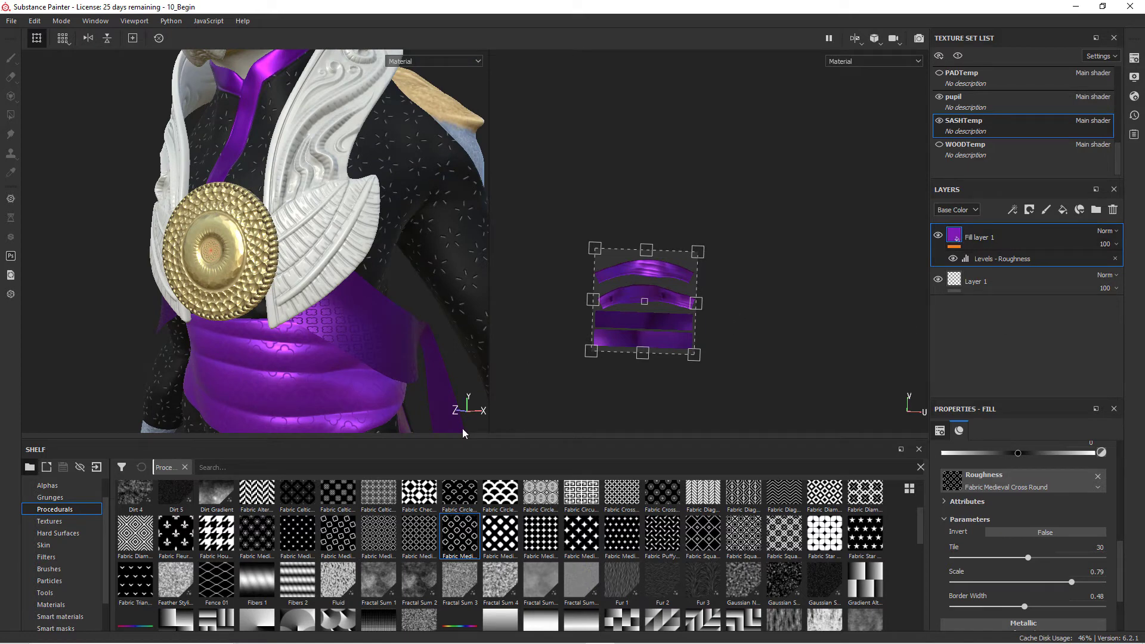
# Step: Add a filter to Fill layer 1 and assign HSL Perceptive to it
pyautogui.click(1014, 210)
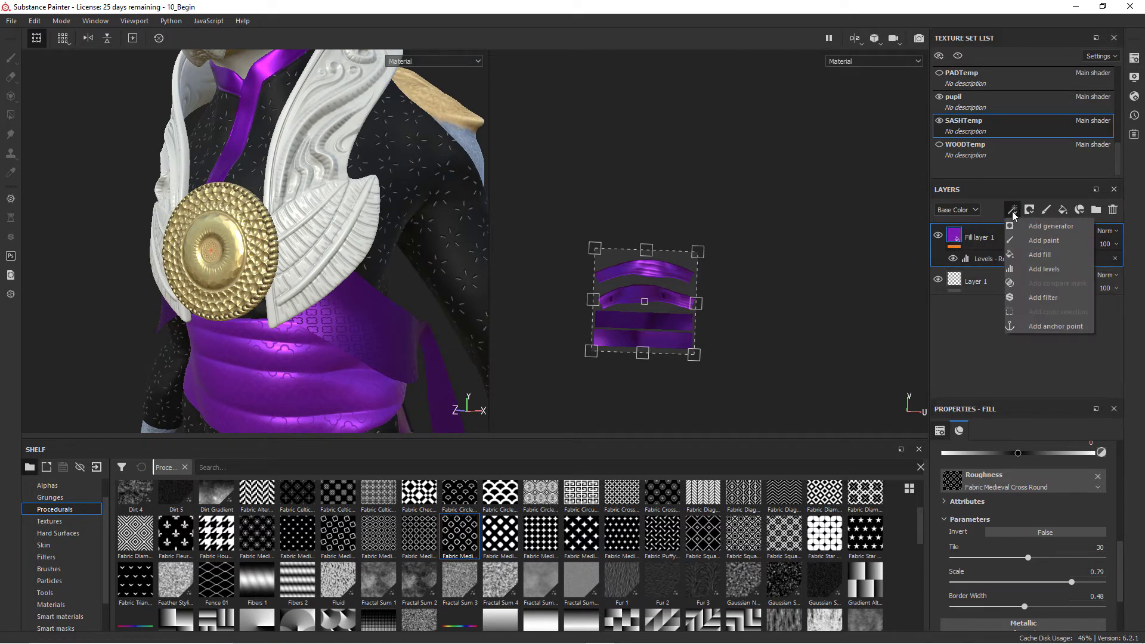
pyautogui.click(1040, 299)
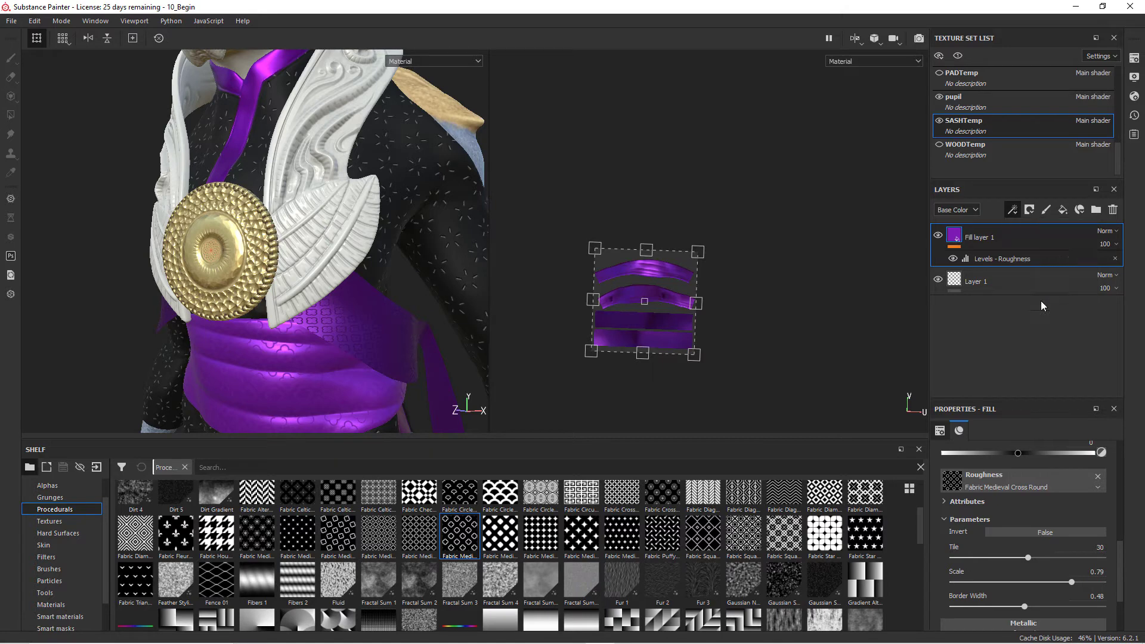
pyautogui.click(1031, 472)
pyautogui.press('BackSpace')
pyautogui.press('BackSpace')
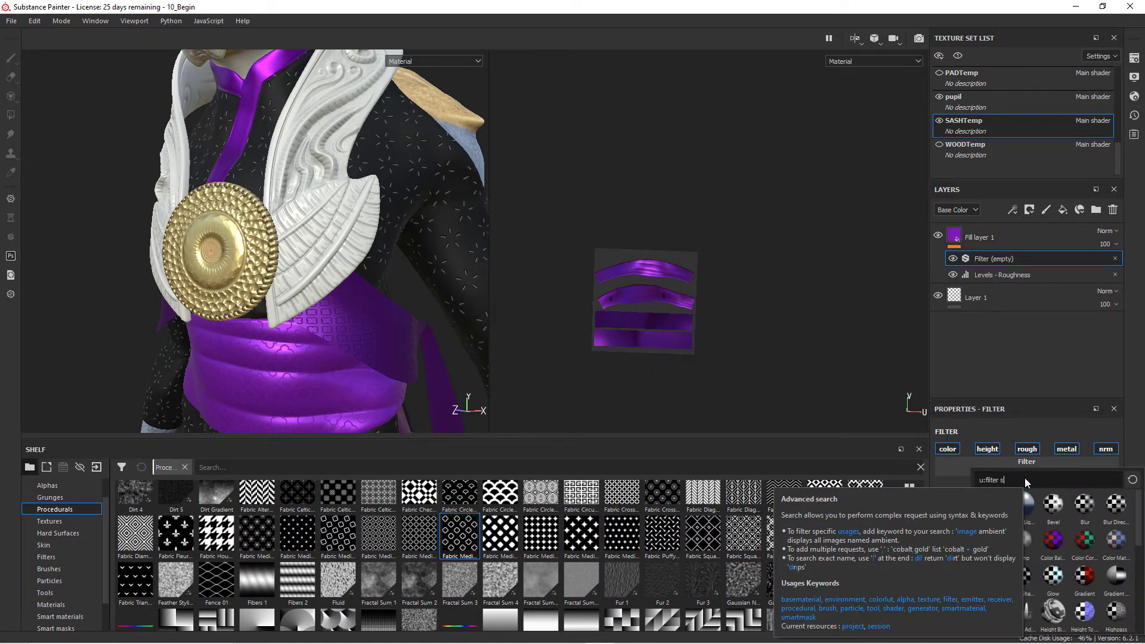
pyautogui.write('hsl')
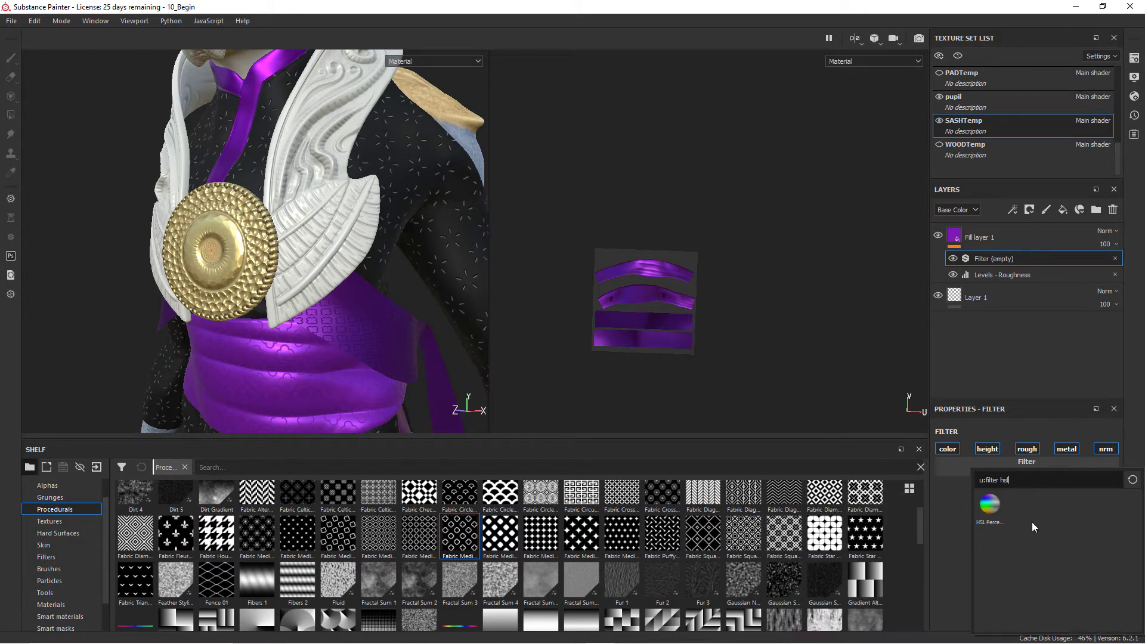
pyautogui.click(991, 505)
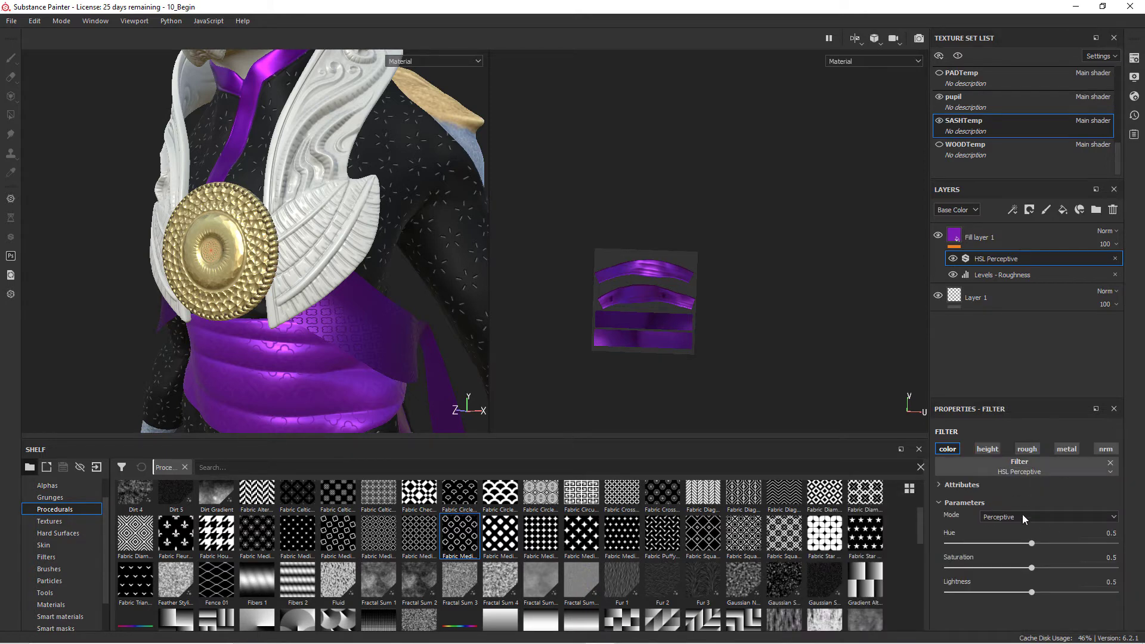
# Step: Shift the sash color to a muted blue by setting the filter's hue to 0.922 and saturation to 0.377
pyautogui.moveTo(1032, 544); pyautogui.dragTo(1102, 553)
pyautogui.click(1104, 546)
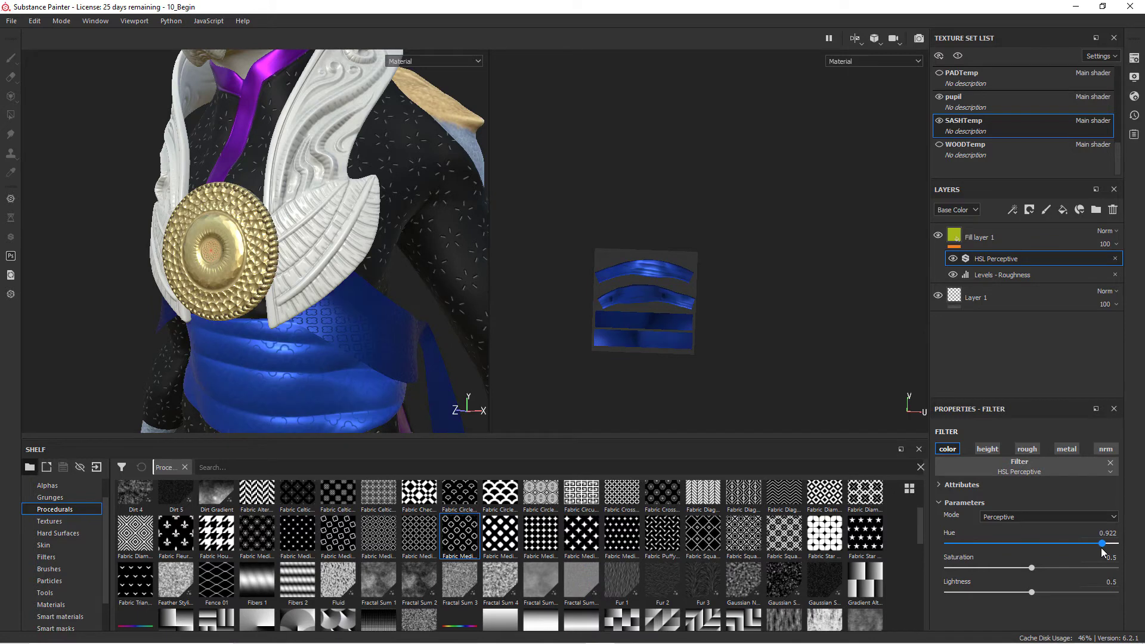
pyautogui.moveTo(1034, 572); pyautogui.dragTo(1010, 573)
pyautogui.scroll(-5, 358, 289)
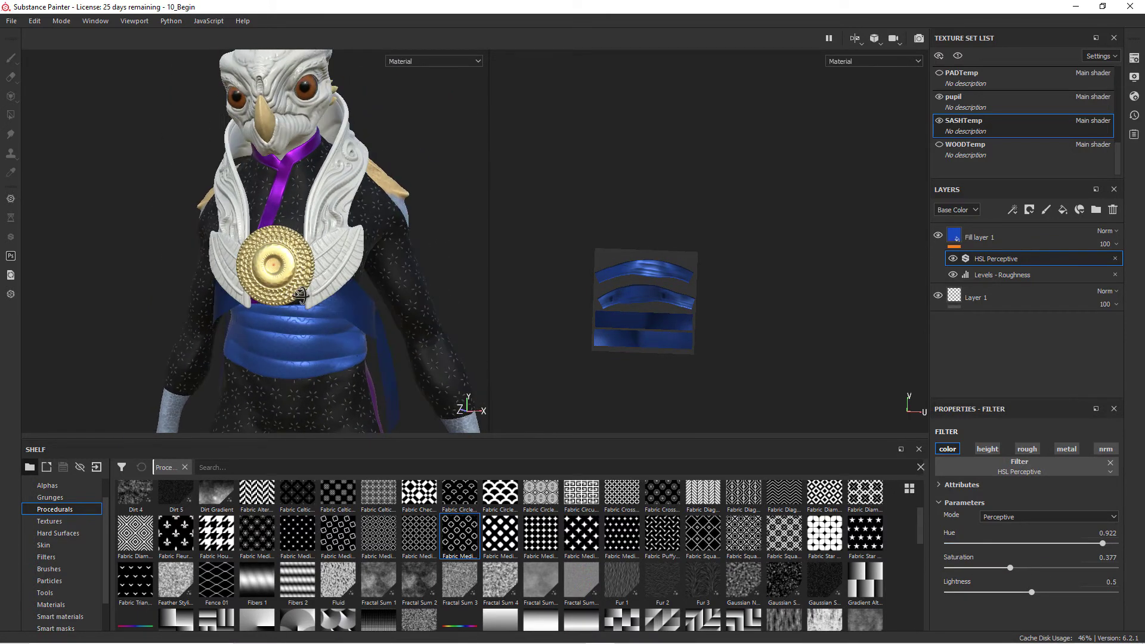
pyautogui.scroll(5, 301, 294)
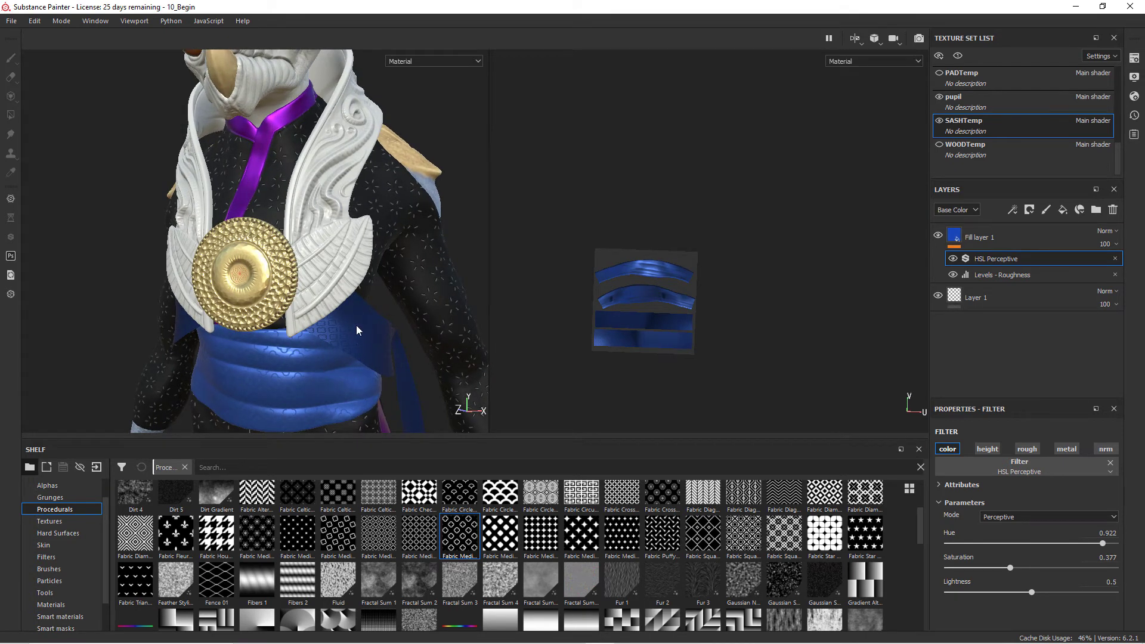
# Step: Add a white mask to Fill layer 1 of the sash texture set
pyautogui.keyDown('alt'); pyautogui.moveTo(356, 340); pyautogui.dragTo(250, 397); pyautogui.keyUp('alt')
pyautogui.keyDown('alt'); pyautogui.moveTo(623, 329); pyautogui.dragTo(727, 311, button='right'); pyautogui.keyUp('alt')
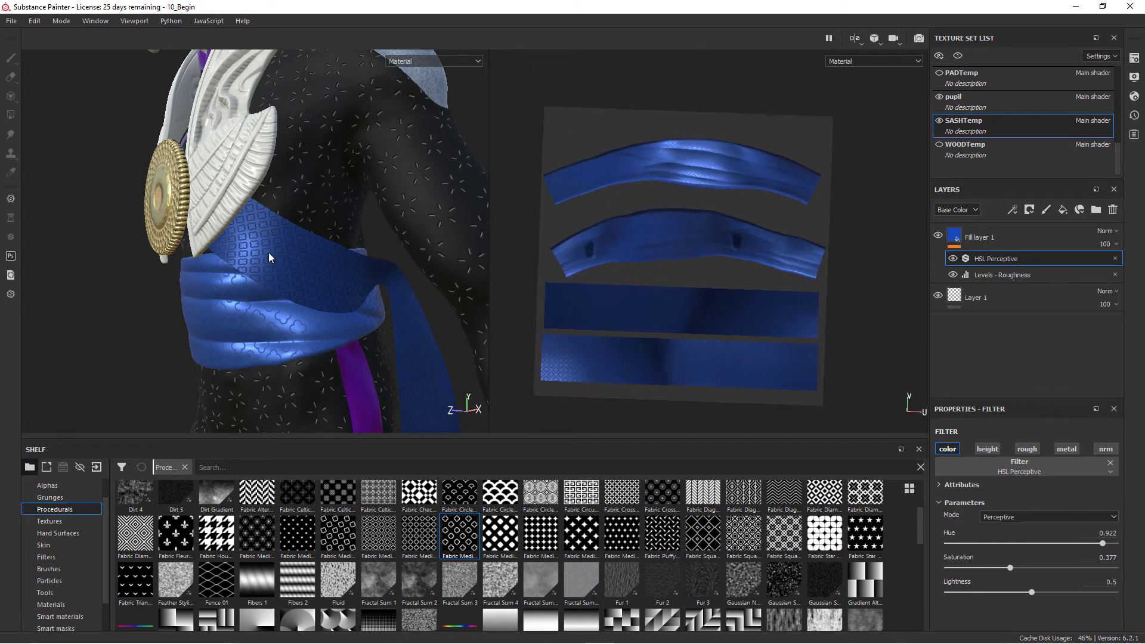
pyautogui.keyDown('alt'); pyautogui.moveTo(648, 346); pyautogui.dragTo(739, 322); pyautogui.keyUp('alt')
pyautogui.keyDown('alt'); pyautogui.moveTo(739, 322); pyautogui.dragTo(747, 337, button='middle'); pyautogui.keyUp('alt')
pyautogui.click(958, 238)
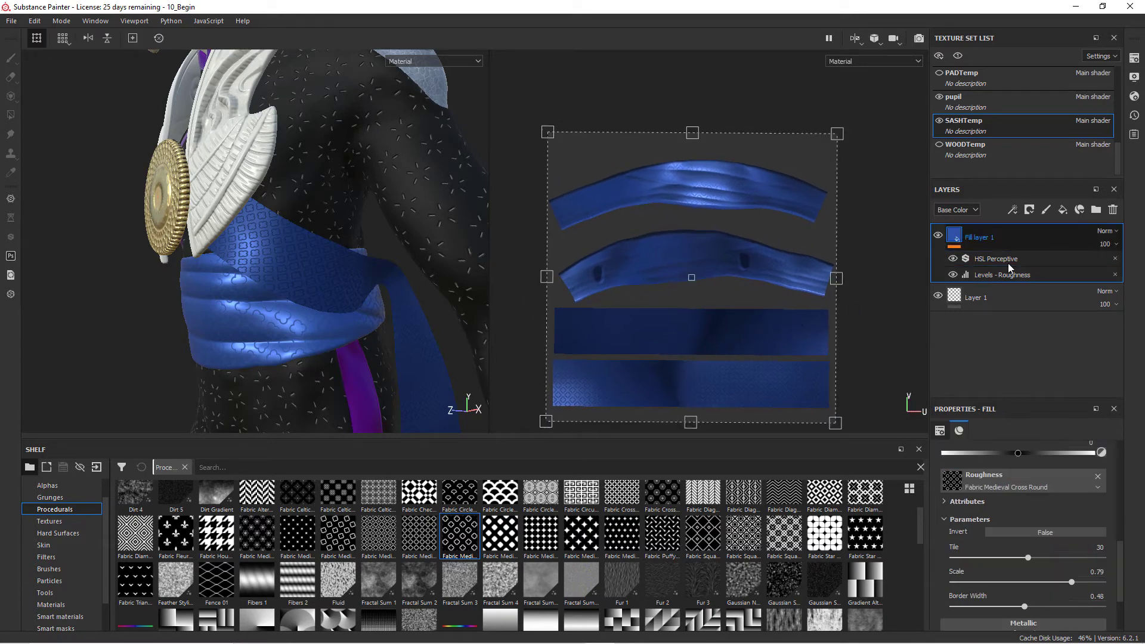
pyautogui.click(1029, 209)
pyautogui.click(1051, 225)
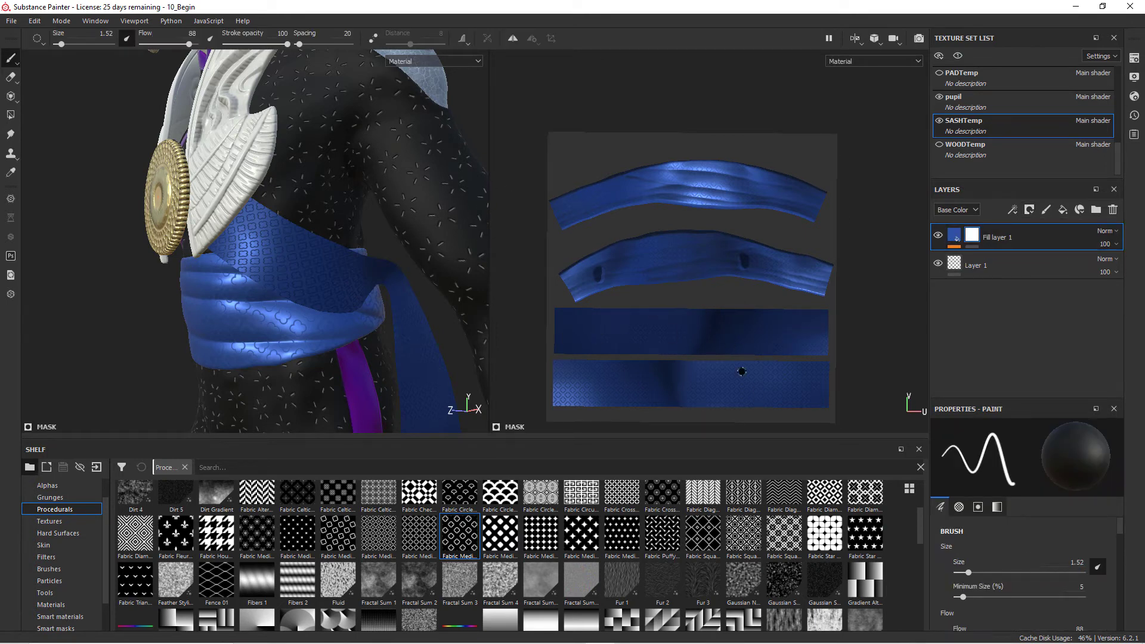
# Step: Mask out the sash's two straight hanging strips using Polygon Fill in UV chunk mode with color 0
pyautogui.click(11, 115)
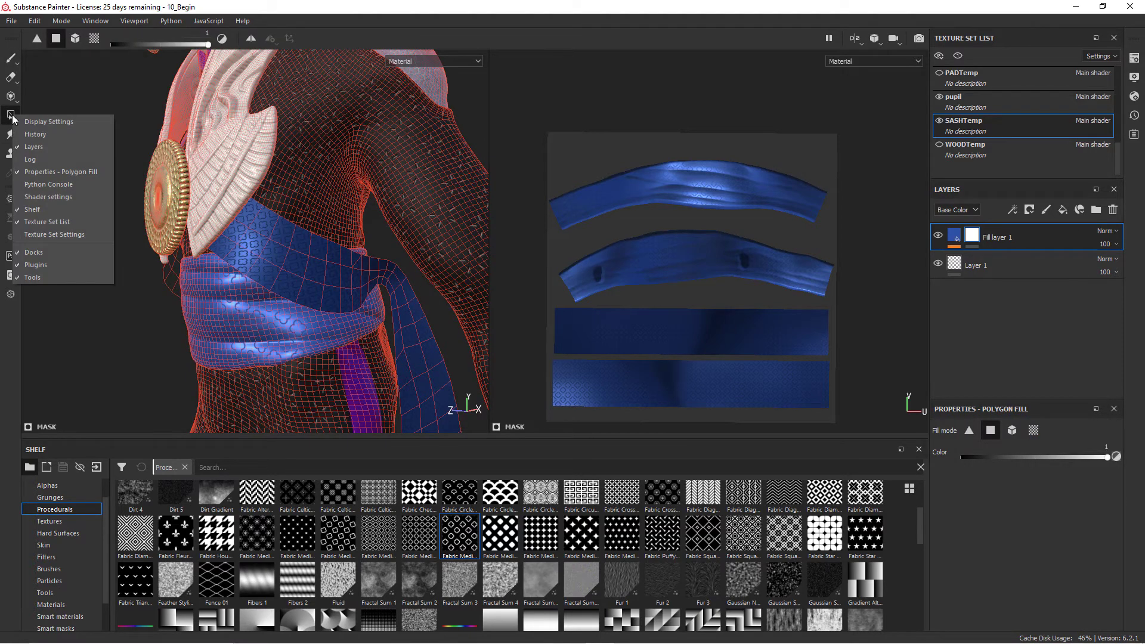
pyautogui.rightClick(699, 116)
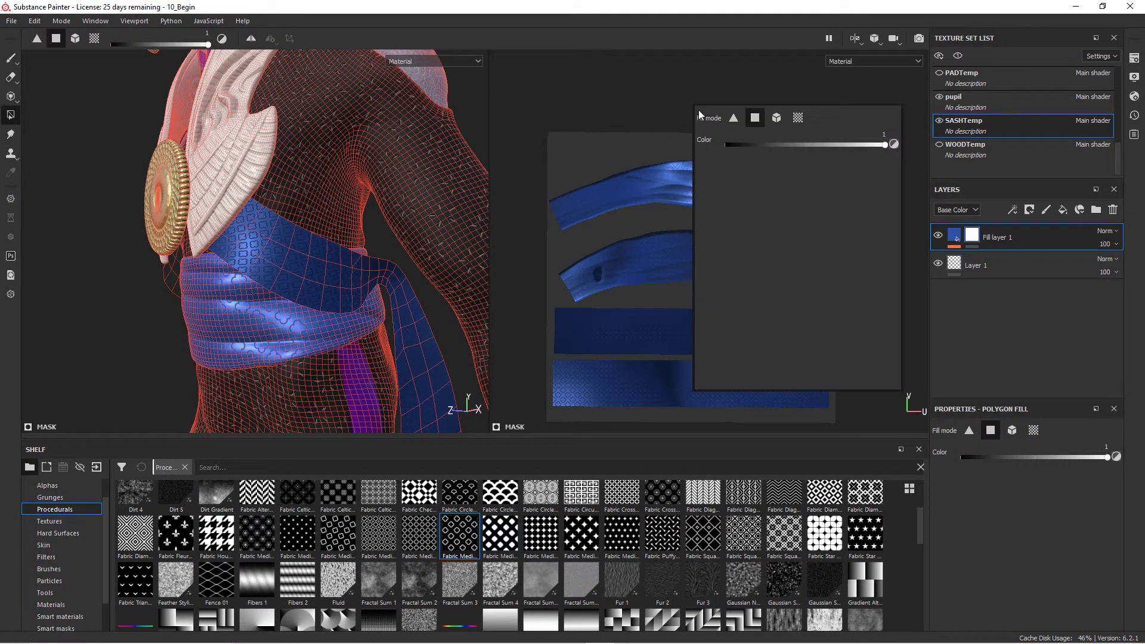
pyautogui.click(803, 120)
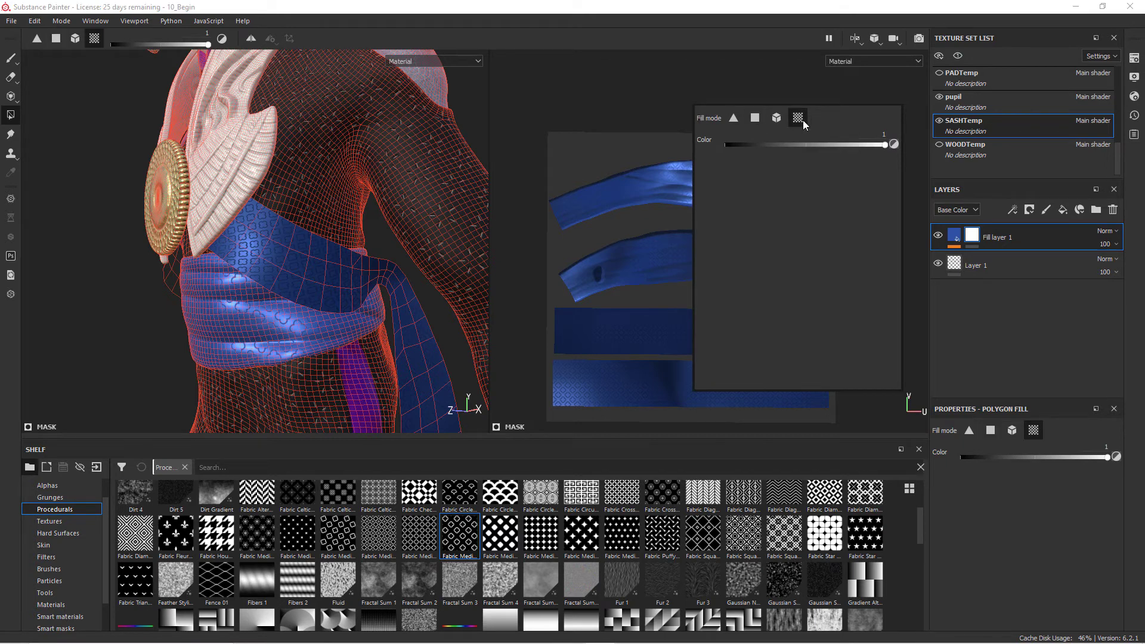
pyautogui.moveTo(766, 145); pyautogui.dragTo(721, 145)
pyautogui.click(642, 332)
pyautogui.click(652, 330)
pyautogui.click(657, 377)
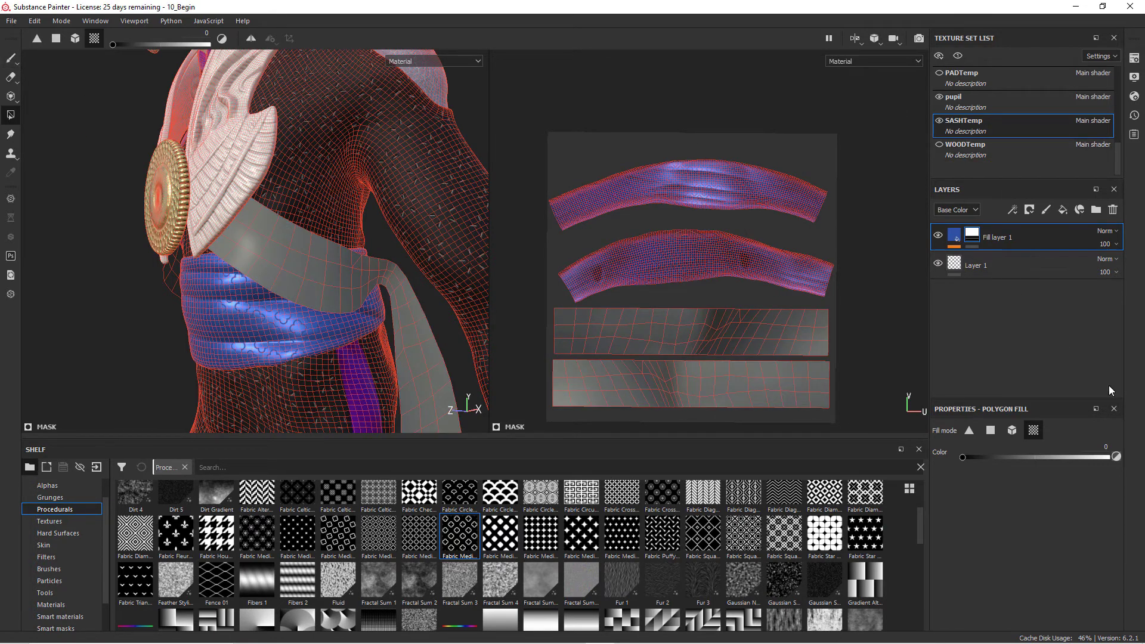
# Step: Raise the hue of the sash's HSL Perceptive filter slightly to shift its blue toward violet
pyautogui.keyDown('alt'); pyautogui.moveTo(391, 257); pyautogui.dragTo(418, 261); pyautogui.keyUp('alt')
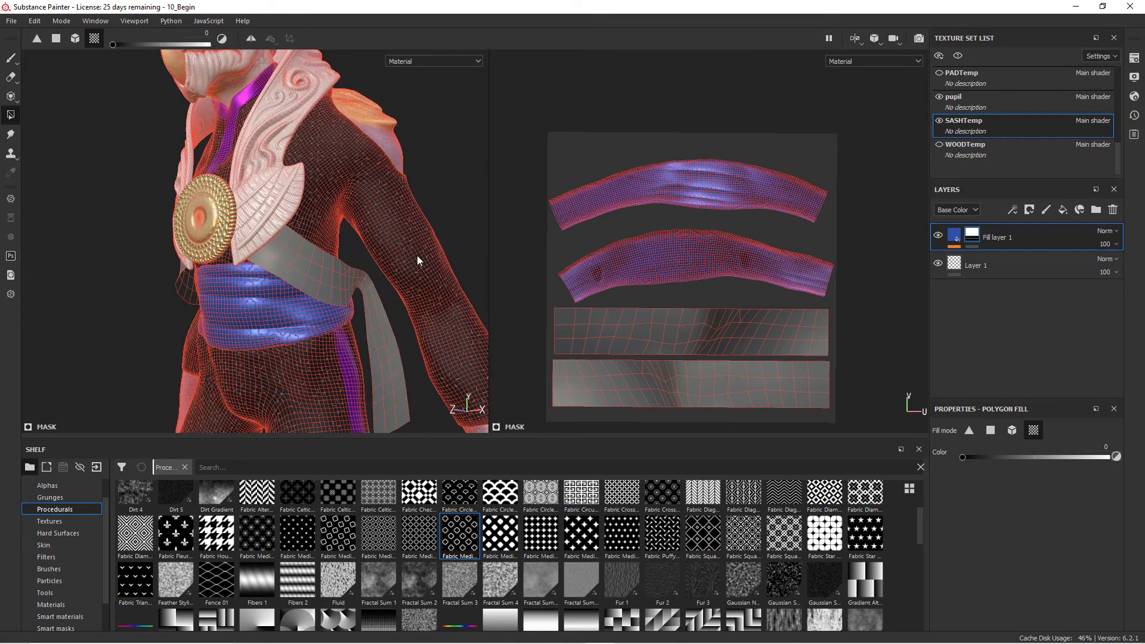
pyautogui.click(11, 58)
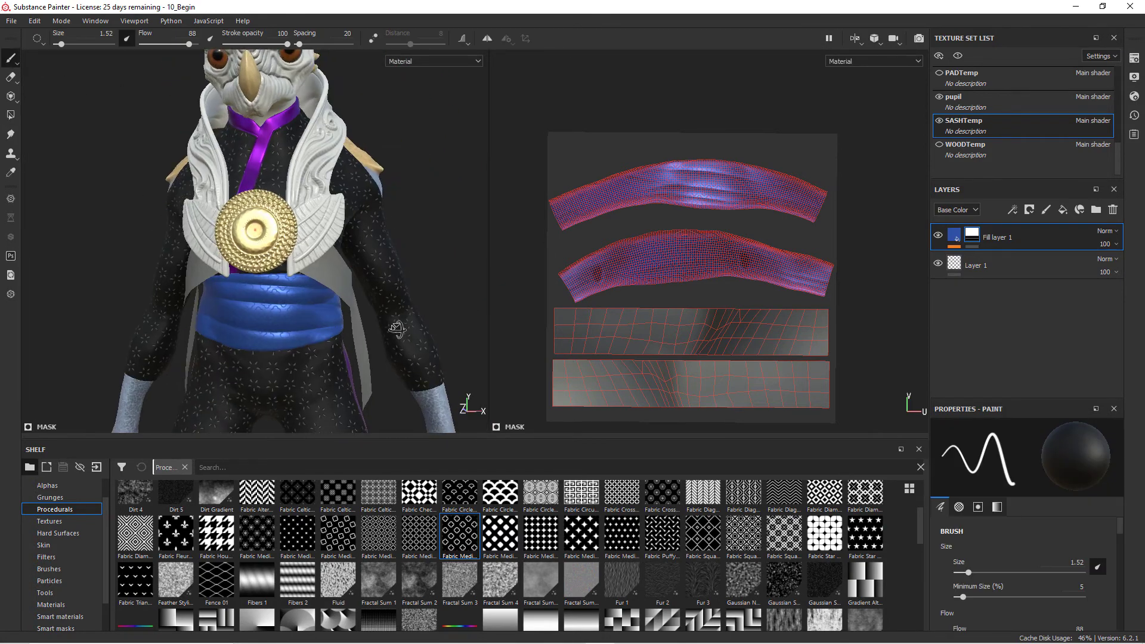
pyautogui.click(958, 243)
pyautogui.click(999, 259)
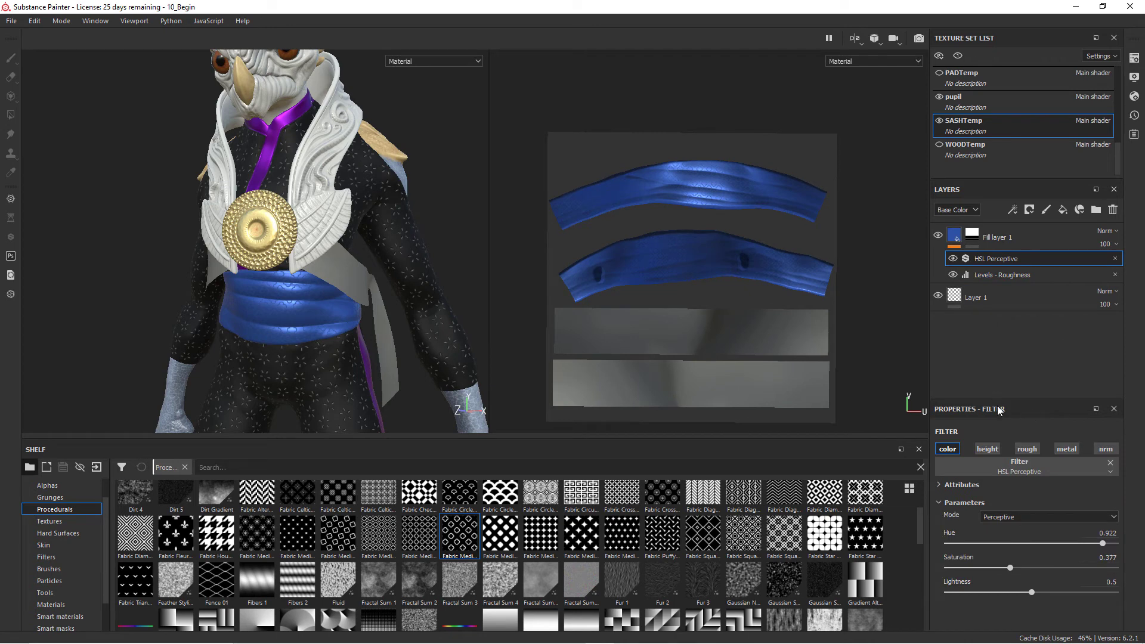
pyautogui.moveTo(1104, 542); pyautogui.dragTo(1108, 545)
# Step: Add an HSL Perceptive filter to the purple Fill layer 2 in the JUMPTemp texture set
pyautogui.scroll(5, 1049, 158)
pyautogui.click(1050, 167)
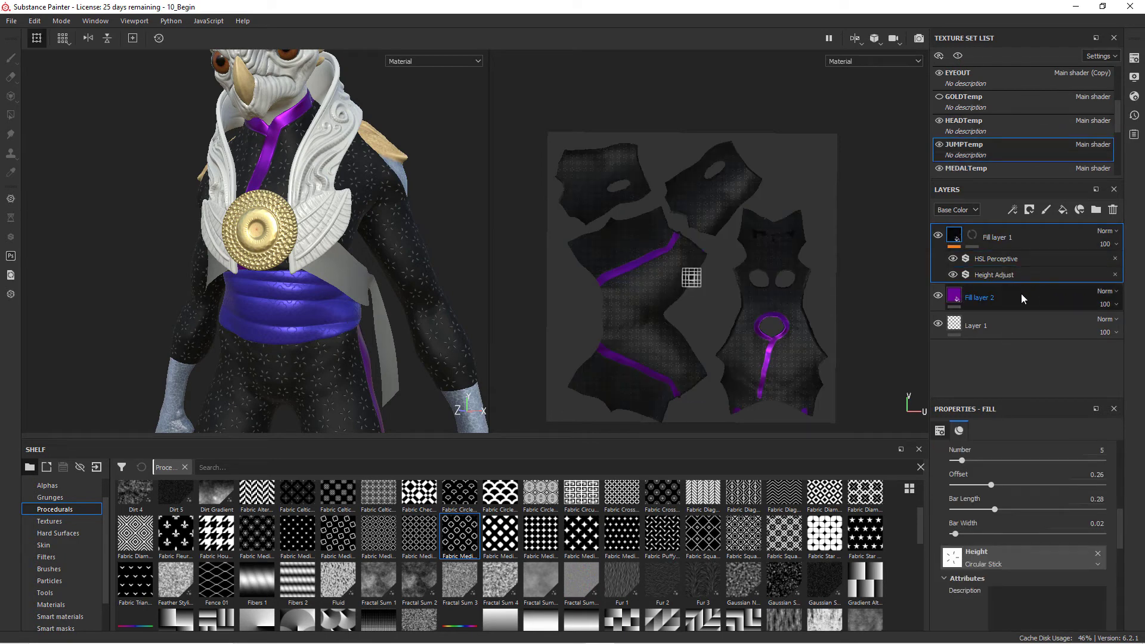
pyautogui.click(1021, 295)
pyautogui.click(1012, 209)
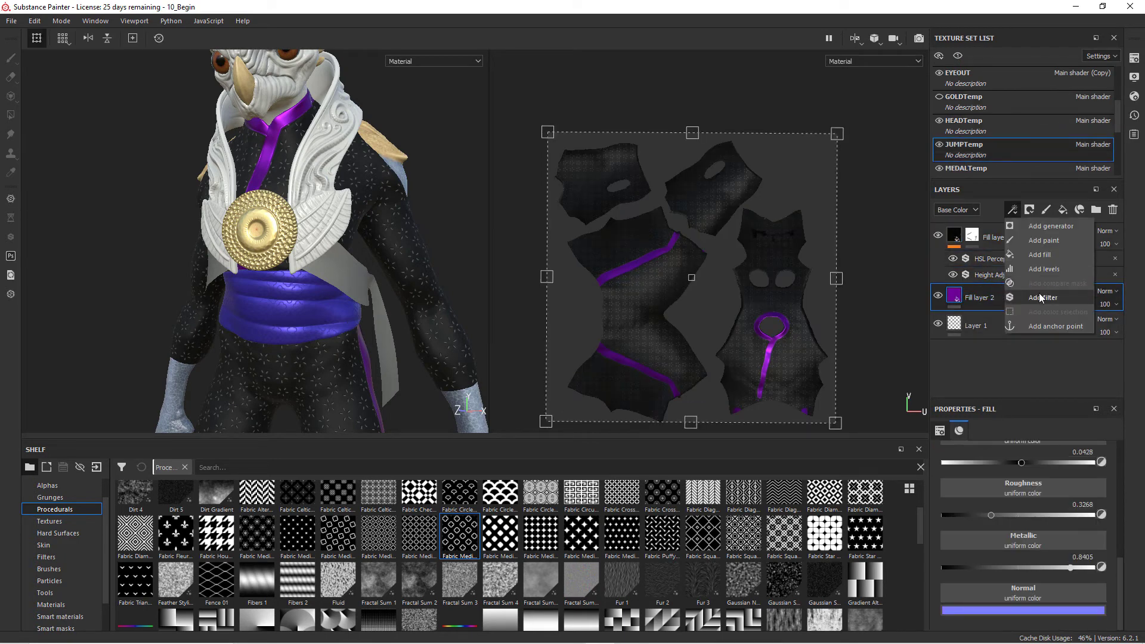
pyautogui.click(1040, 287)
pyautogui.click(1043, 475)
pyautogui.click(1022, 501)
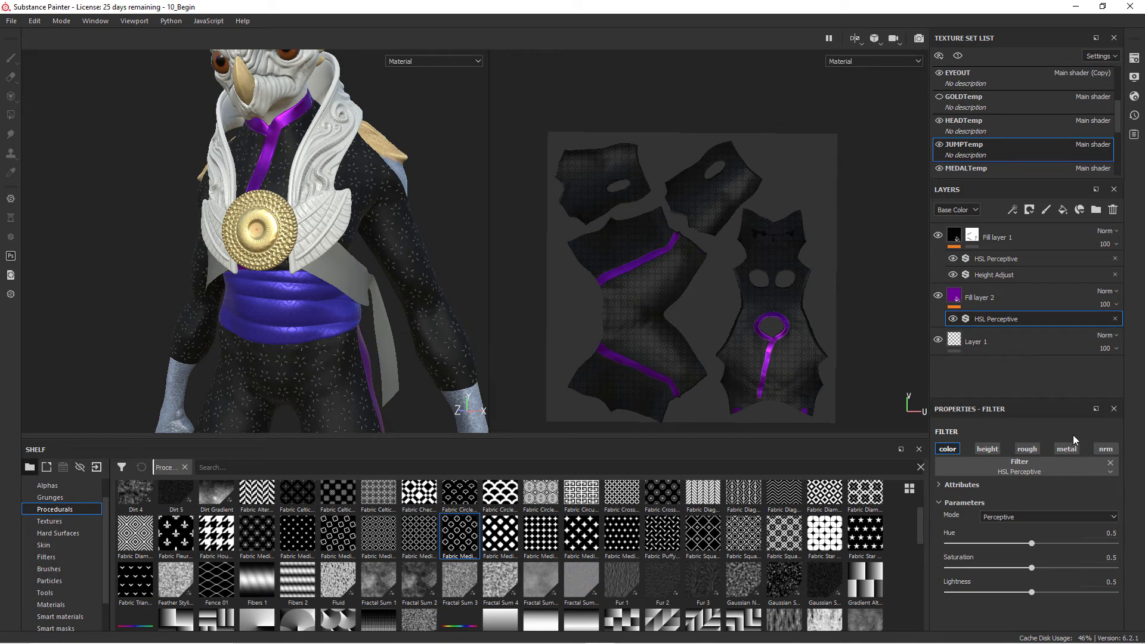
# Step: Recolor the jumpsuit trim to a violet-blue matching the sash, with filter hue 0.957 and saturation 0.391
pyautogui.moveTo(1032, 544); pyautogui.dragTo(1098, 550)
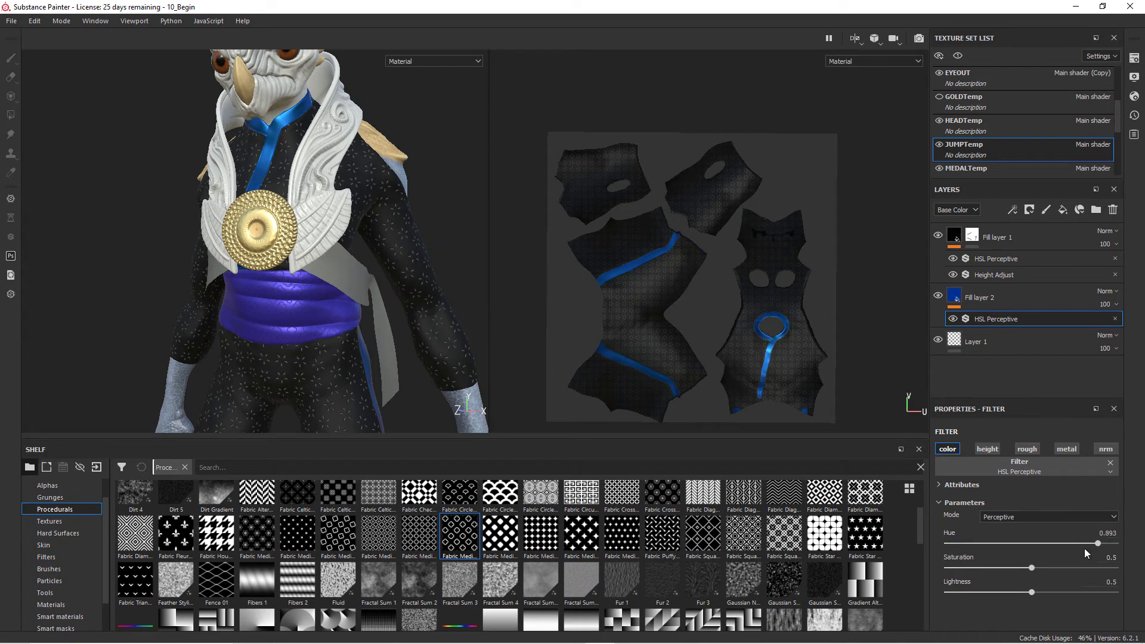
pyautogui.moveTo(1032, 568); pyautogui.dragTo(1010, 572)
pyautogui.keyDown('alt'); pyautogui.moveTo(392, 291); pyautogui.dragTo(417, 290); pyautogui.keyUp('alt')
pyautogui.moveTo(1098, 543); pyautogui.dragTo(1109, 545)
pyautogui.keyDown('alt'); pyautogui.moveTo(511, 274); pyautogui.dragTo(502, 266); pyautogui.keyUp('alt')
pyautogui.moveTo(1009, 568); pyautogui.dragTo(1014, 568)
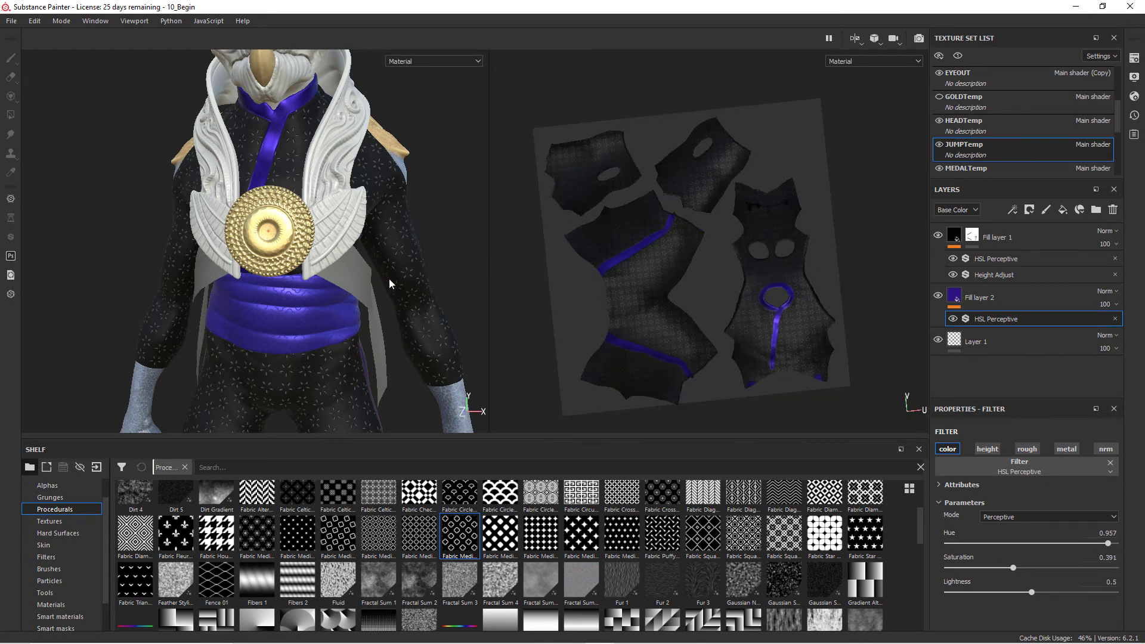
pyautogui.keyDown('alt'); pyautogui.moveTo(350, 299); pyautogui.dragTo(374, 273); pyautogui.keyUp('alt')
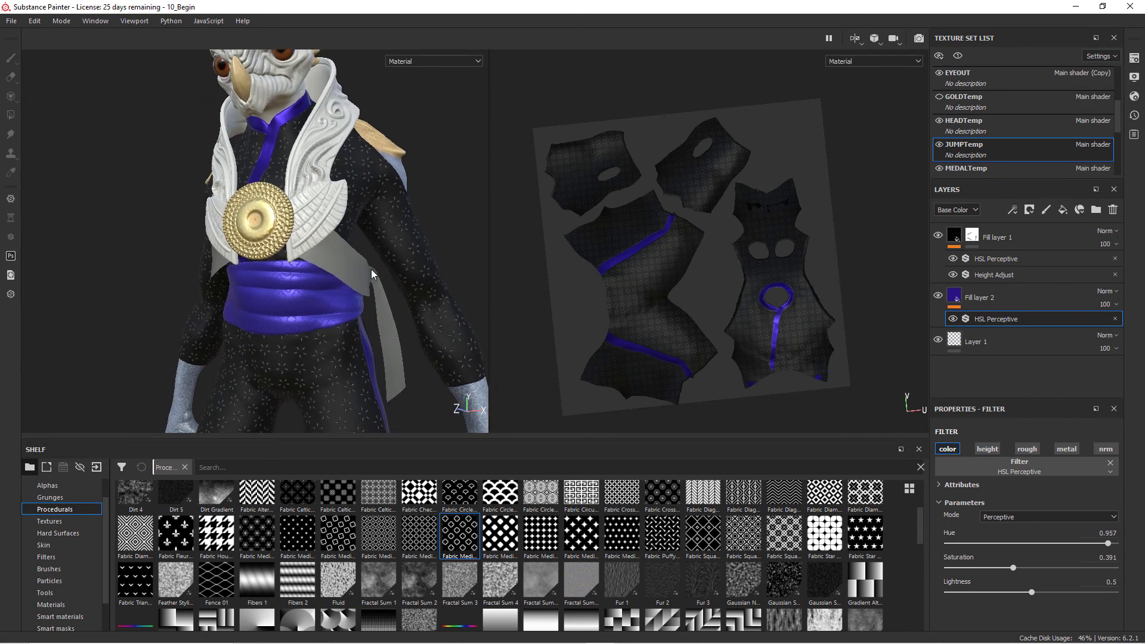
# Step: Return to the SASHTemp texture set and bring up Fill layer 1's height and roughness pattern settings
pyautogui.scroll(-5, 998, 129)
pyautogui.click(1000, 130)
pyautogui.scroll(3, 313, 309)
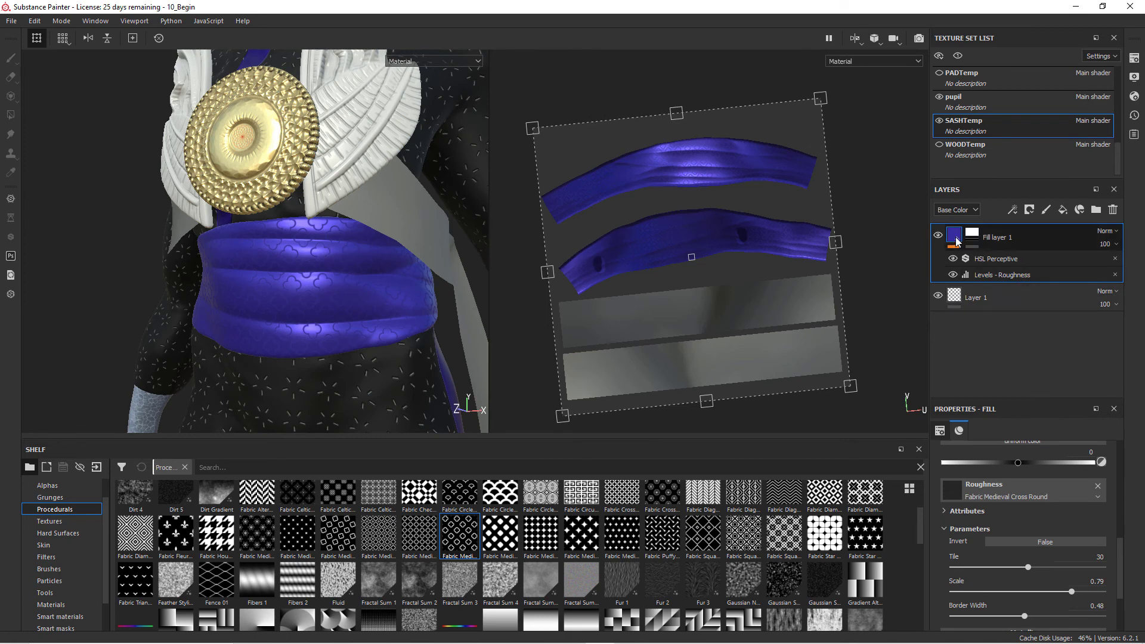
pyautogui.scroll(1, 1044, 559)
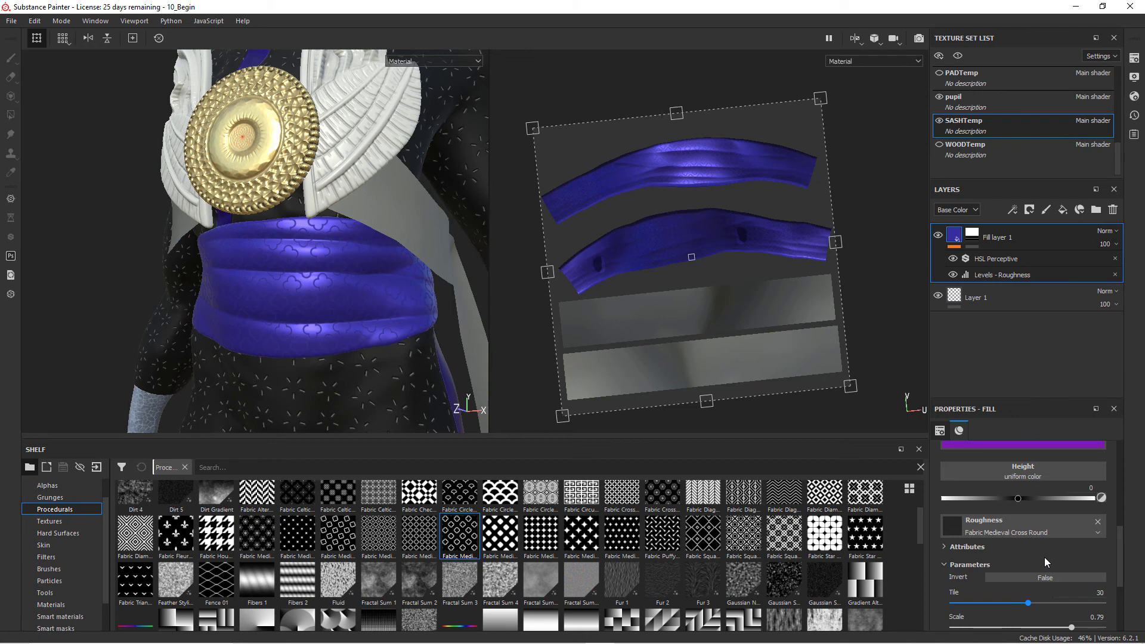